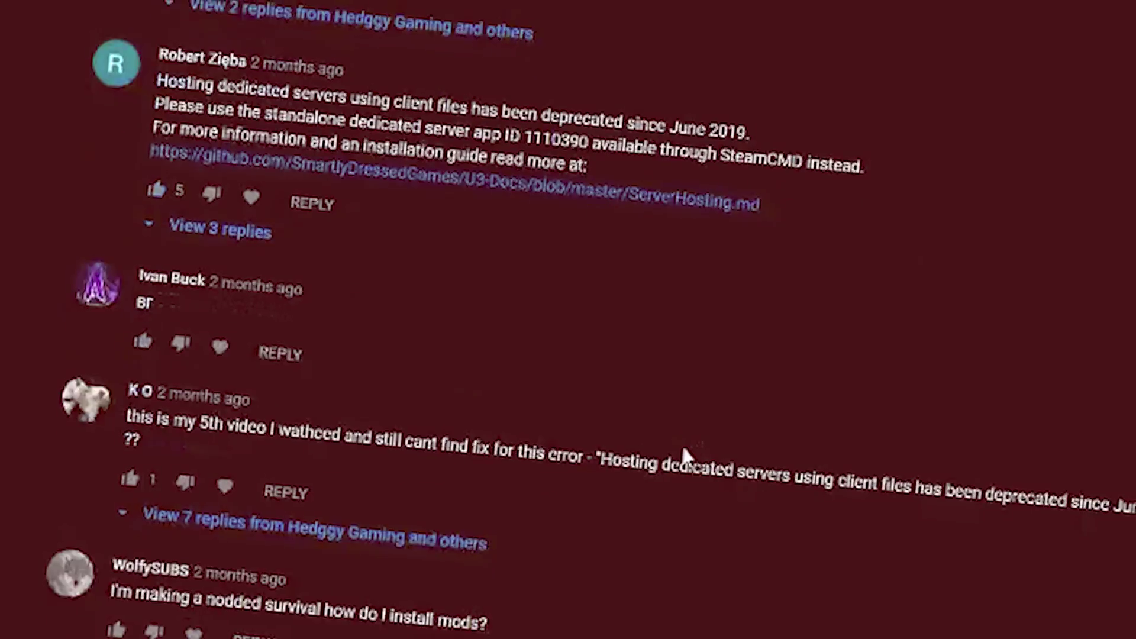
Look over Unturned's management options in the library, then dismiss them without choosing anything
{"action": "scroll", "coordinate": [682, 445], "scroll_direction": "down", "scroll_amount": 20}
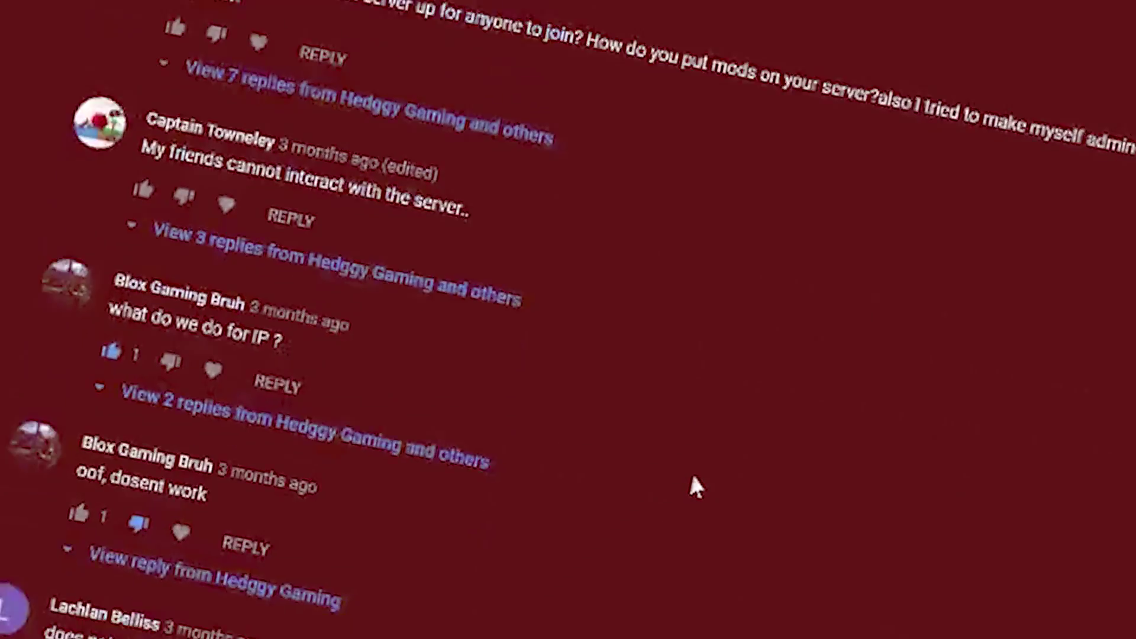
{"action": "scroll", "coordinate": [713, 508], "scroll_direction": "down", "scroll_amount": 10}
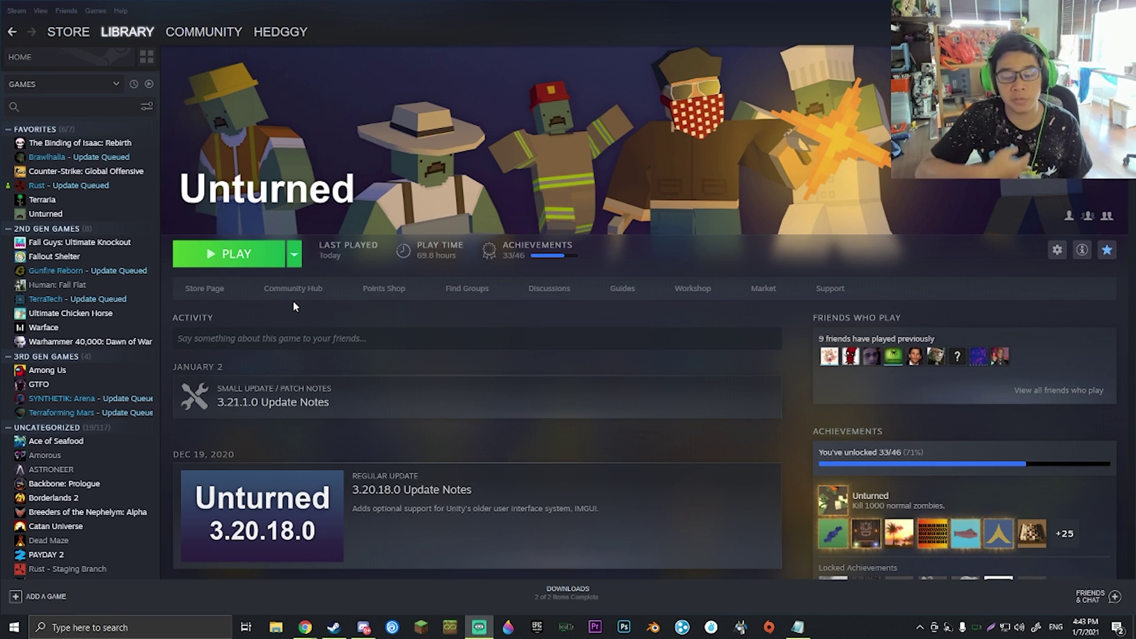
{"action": "left_click", "coordinate": [1058, 249]}
{"action": "mouse_move", "coordinate": [1030, 289]}
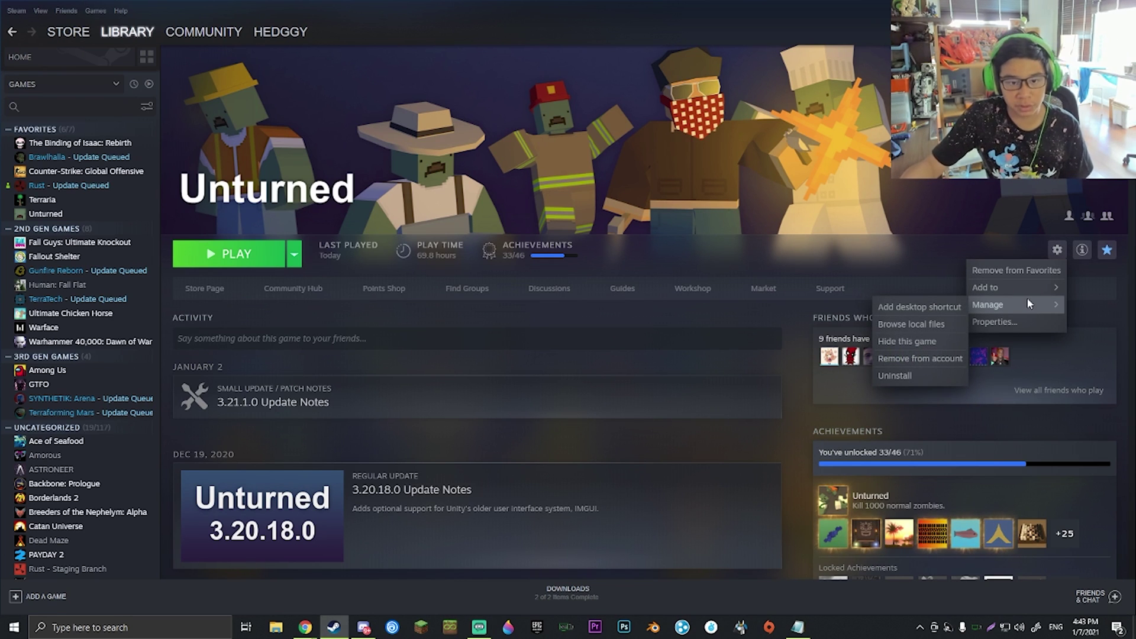
{"action": "left_click", "coordinate": [678, 309]}
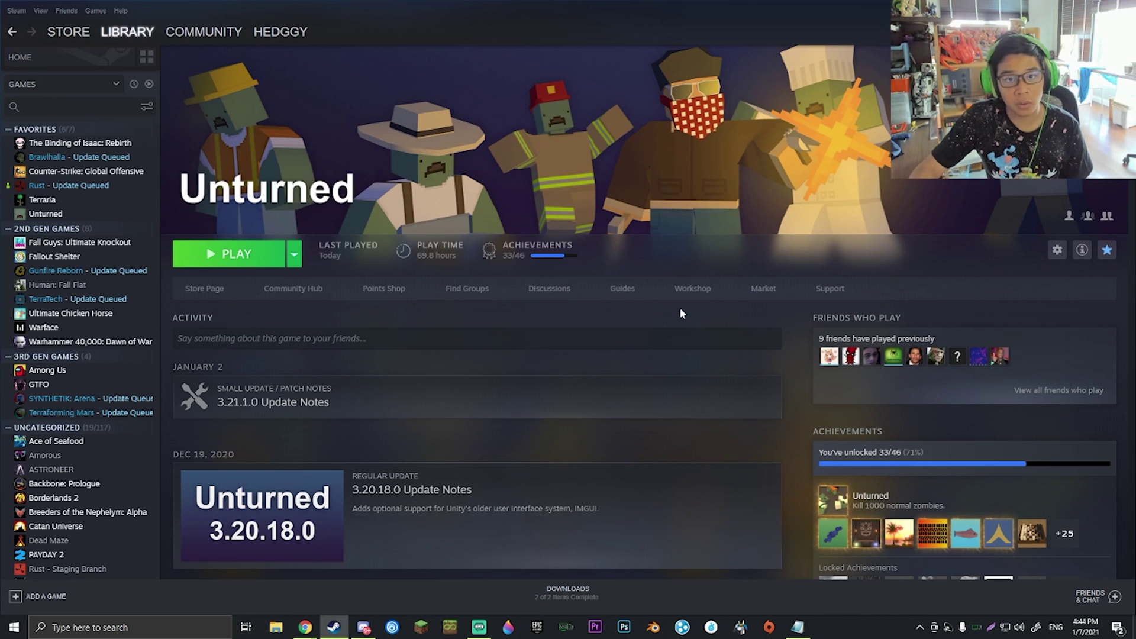
Search the Steam store for 'unturned' and open the Unturned - Dedicated Server page
{"action": "left_click", "coordinate": [202, 290]}
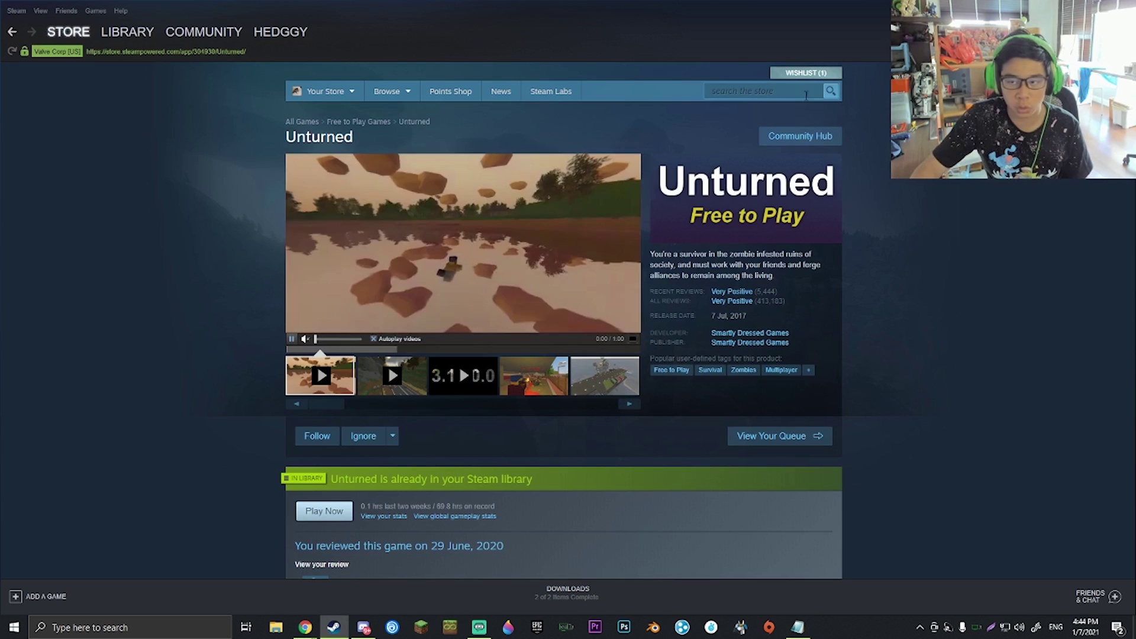
{"action": "type", "text": "unturned"}
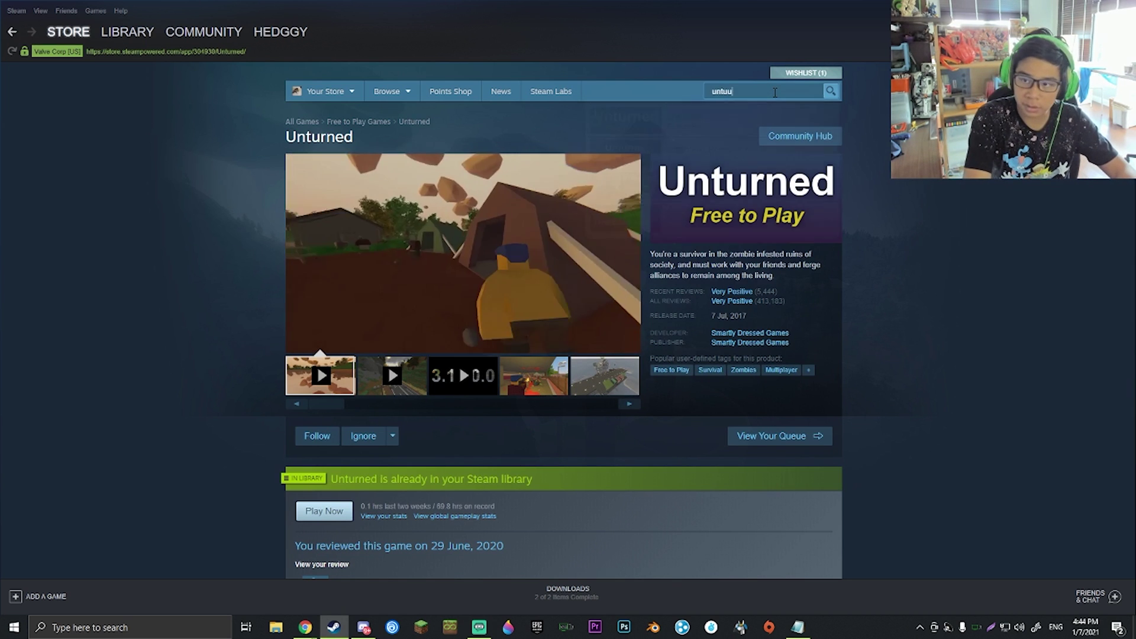
{"action": "key", "text": "Return"}
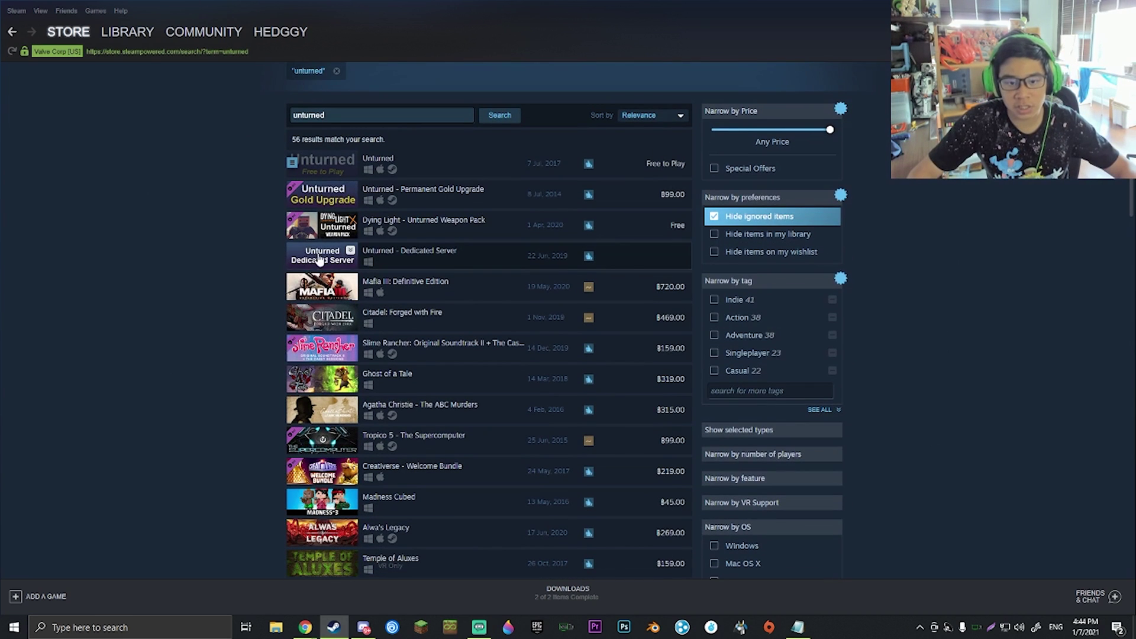
{"action": "left_click", "coordinate": [379, 373]}
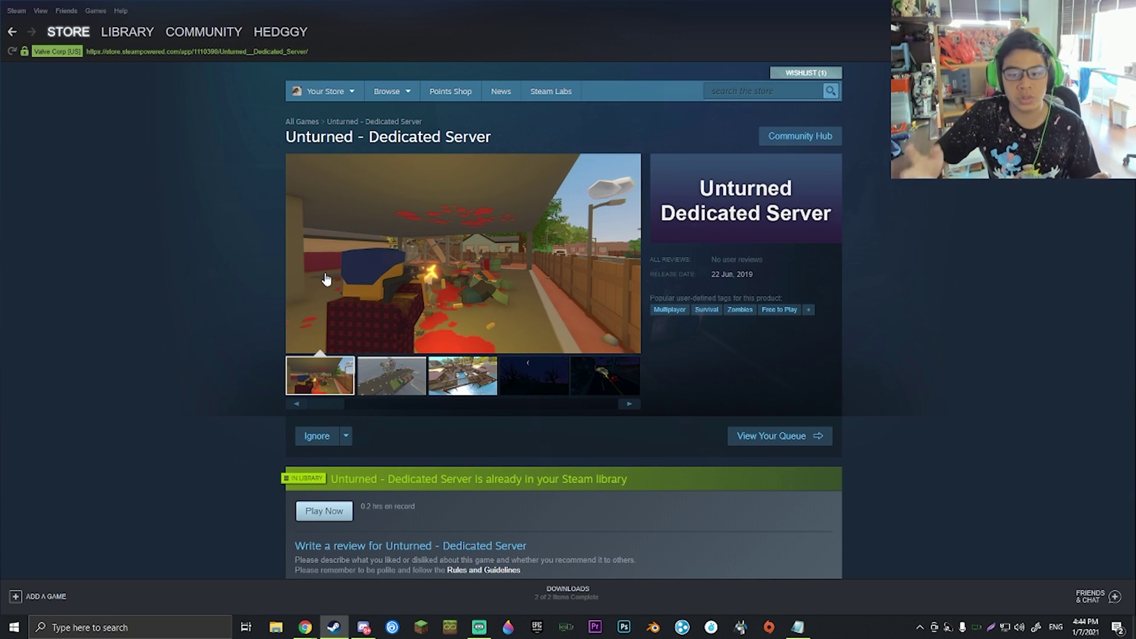
{"action": "scroll", "coordinate": [167, 275], "scroll_direction": "down", "scroll_amount": 2}
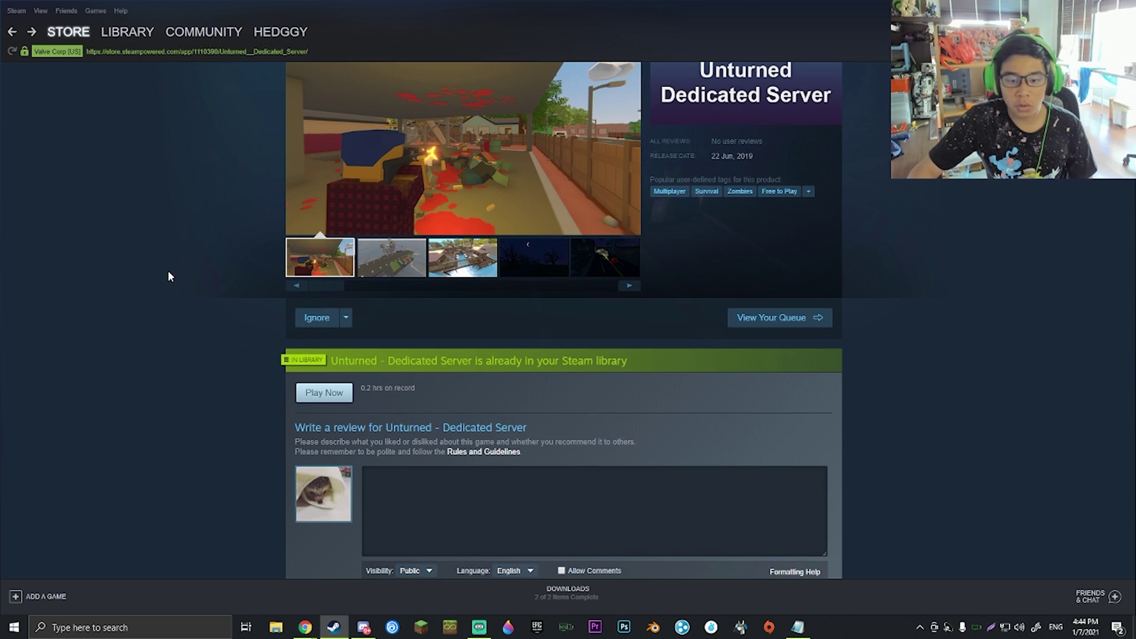
Install Unturned - Dedicated Server into D:\SteamLibrary and check its download progress
{"action": "left_click", "coordinate": [323, 396]}
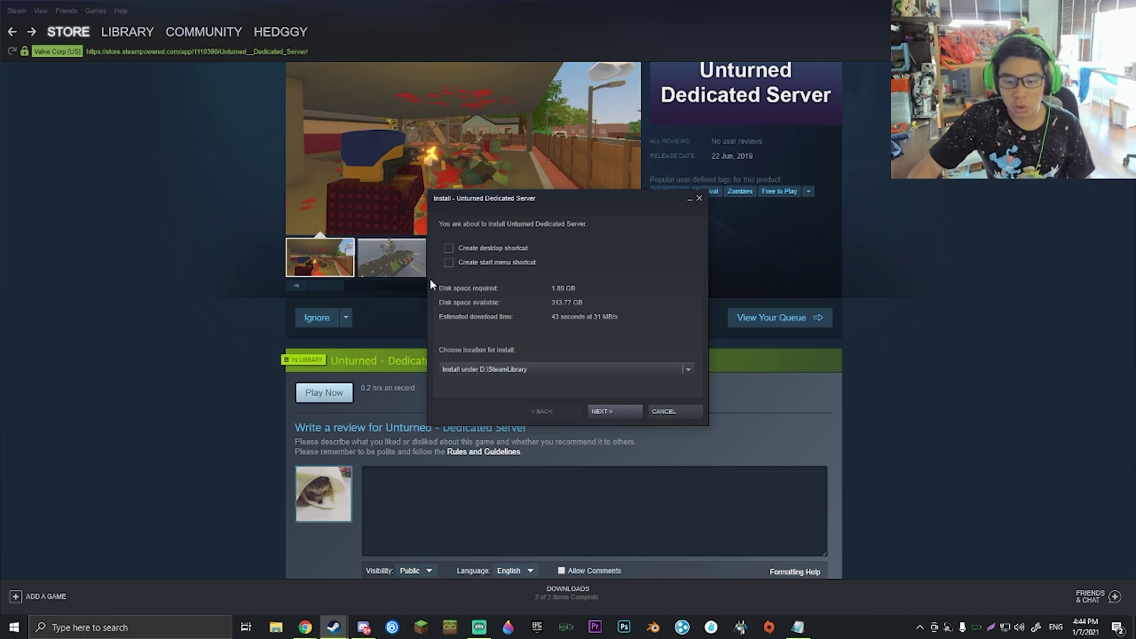
{"action": "left_click", "coordinate": [606, 411]}
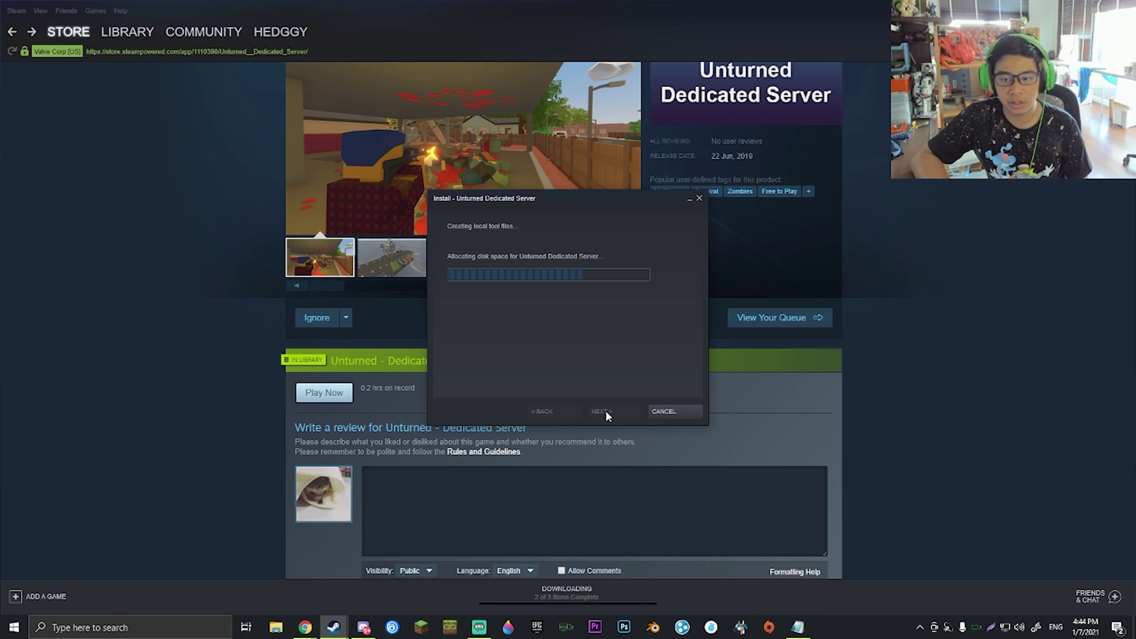
{"action": "left_click", "coordinate": [664, 415]}
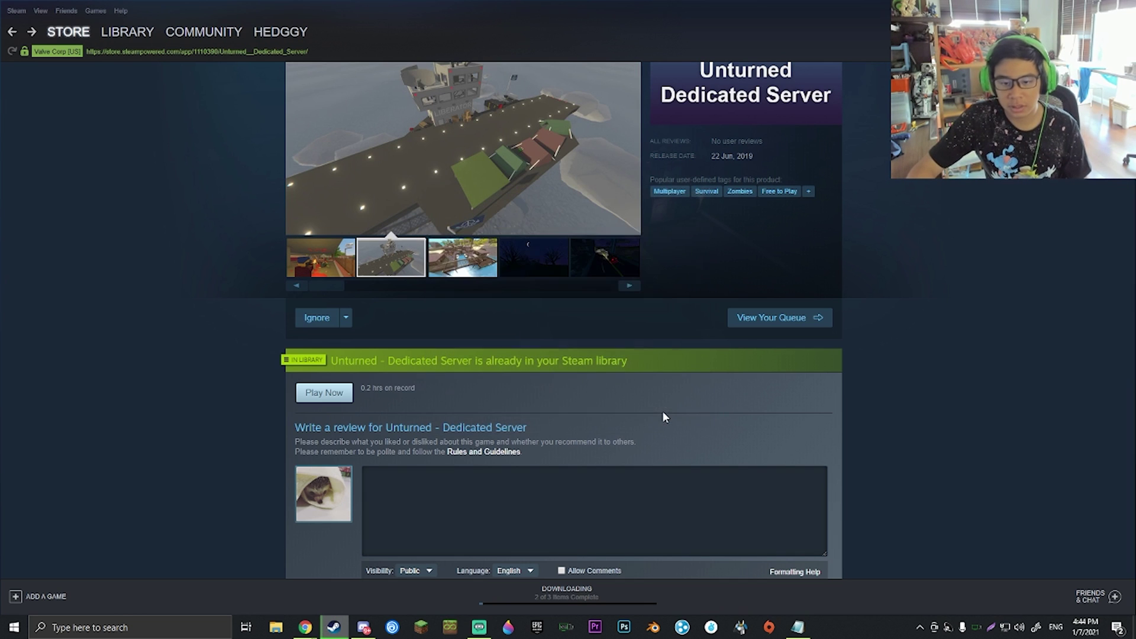
{"action": "left_click", "coordinate": [547, 604]}
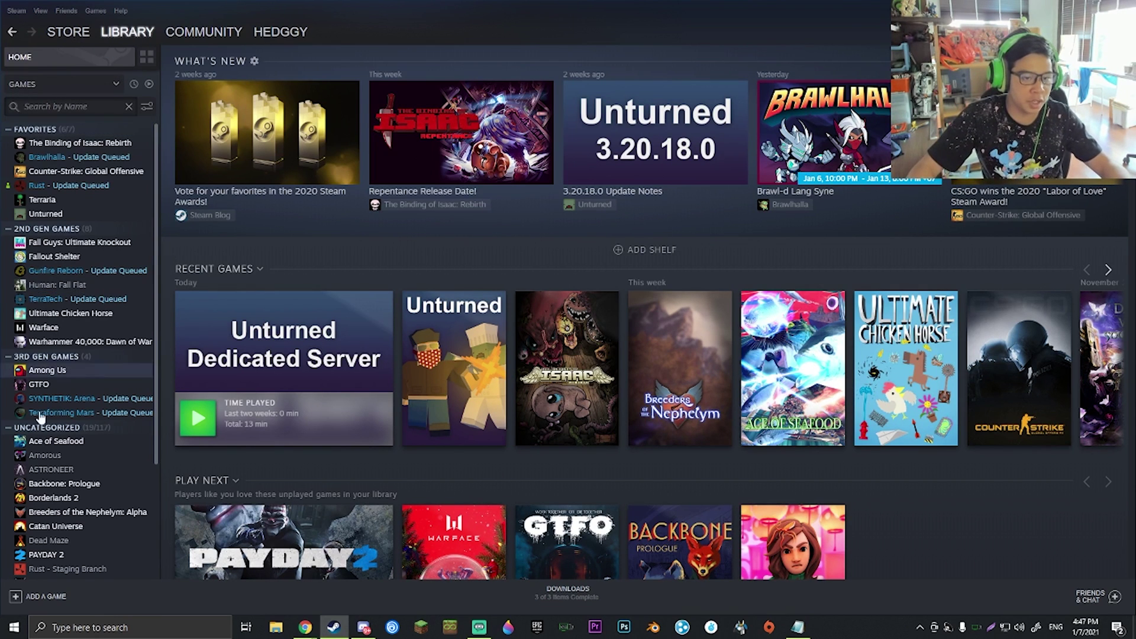
Find 'untur' in the library and open the Unturned Dedicated Server page
{"action": "scroll", "coordinate": [54, 431], "scroll_direction": "down", "scroll_amount": 3}
{"action": "scroll", "coordinate": [61, 427], "scroll_direction": "up", "scroll_amount": 3}
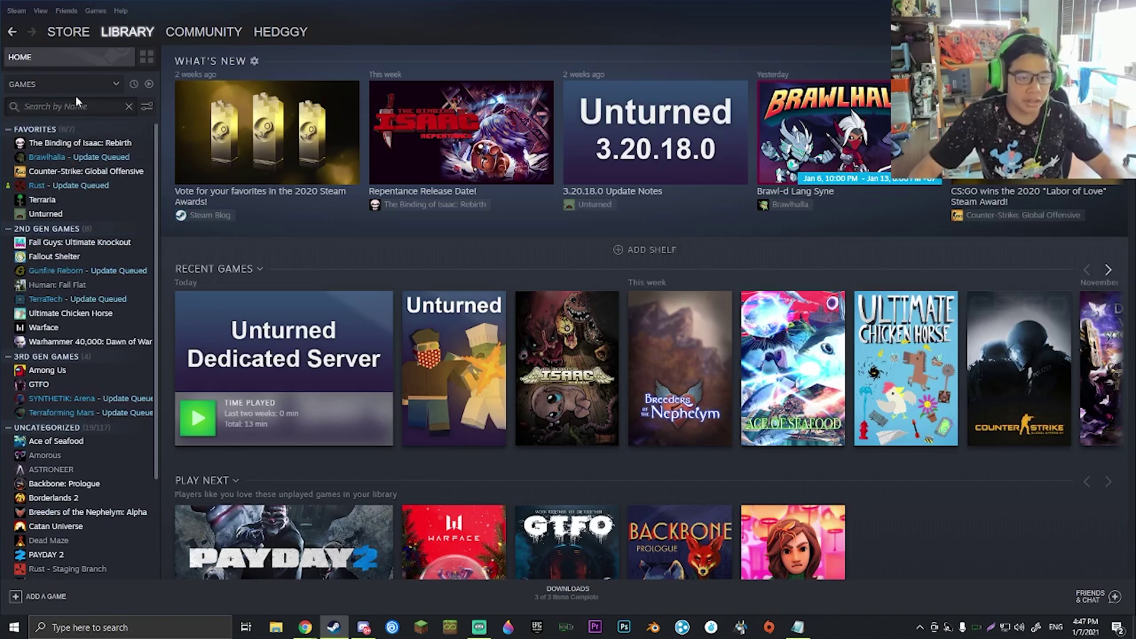
{"action": "type", "text": "unturned"}
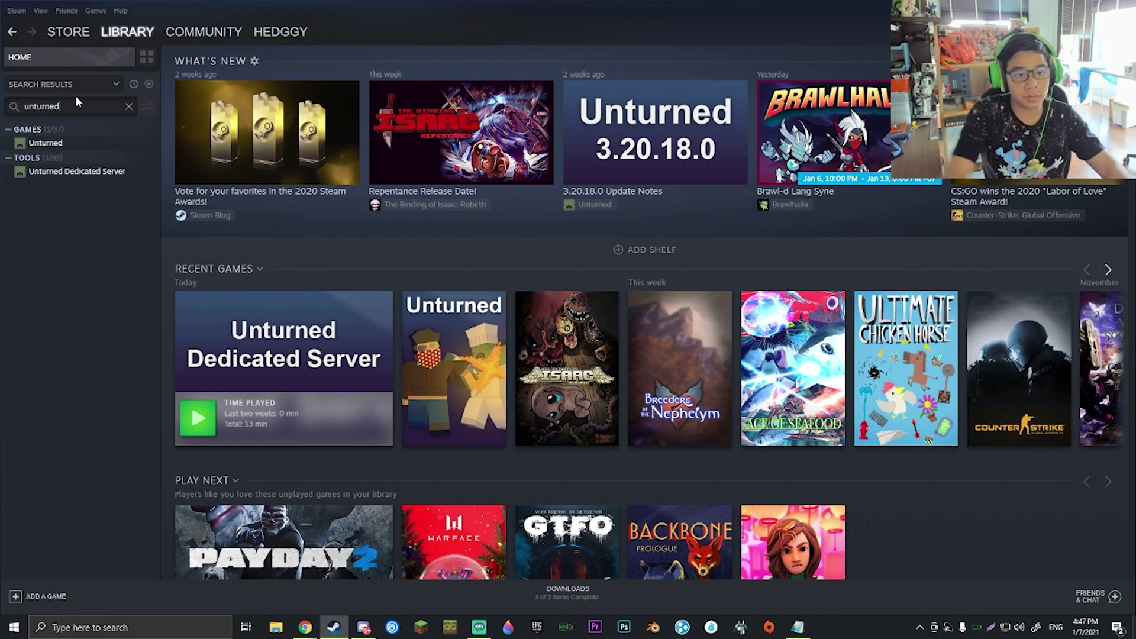
{"action": "left_click", "coordinate": [57, 172]}
Clear the library search and add Tools to the library category filter
{"action": "left_click", "coordinate": [128, 106]}
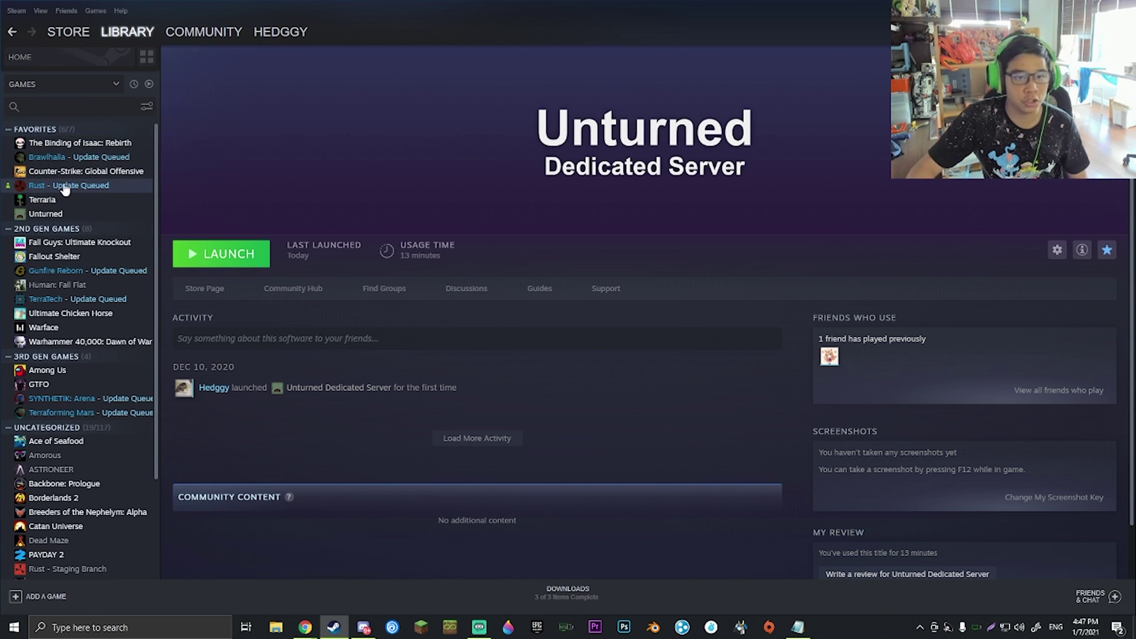
{"action": "left_click", "coordinate": [83, 86]}
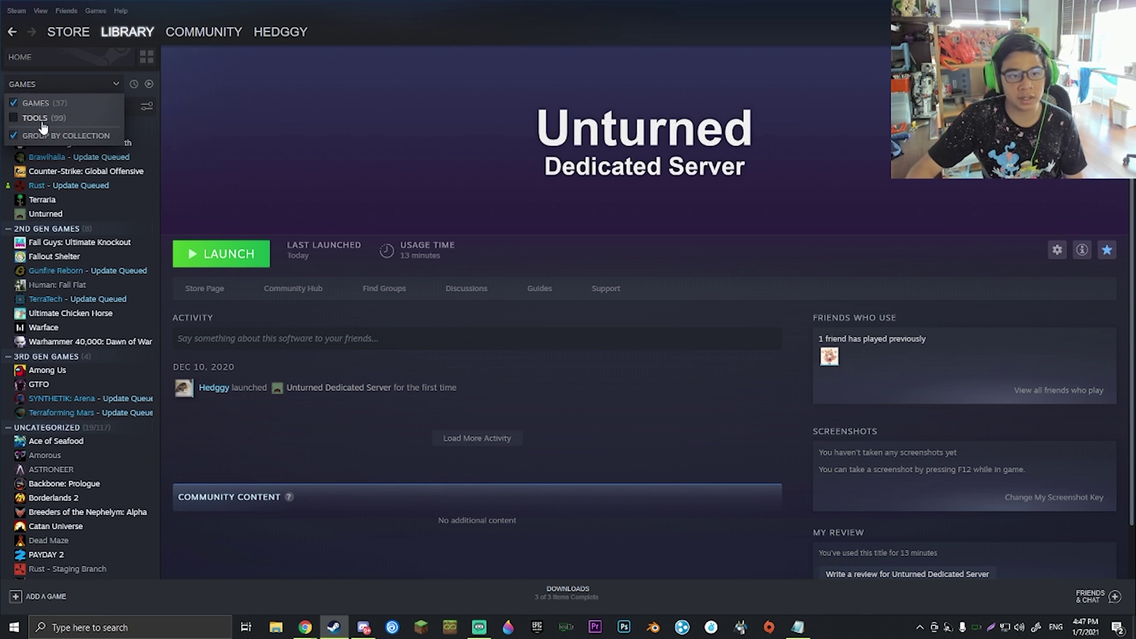
{"action": "left_click", "coordinate": [15, 120]}
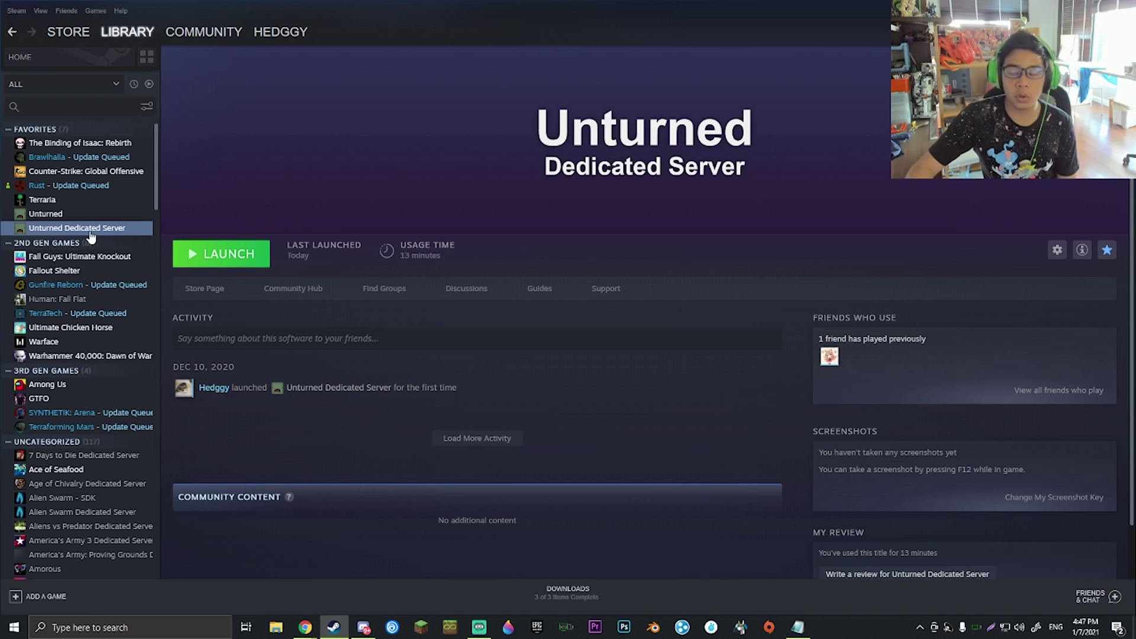
Open the dedicated server's installed files in File Explorer
{"action": "left_click", "coordinate": [1055, 252]}
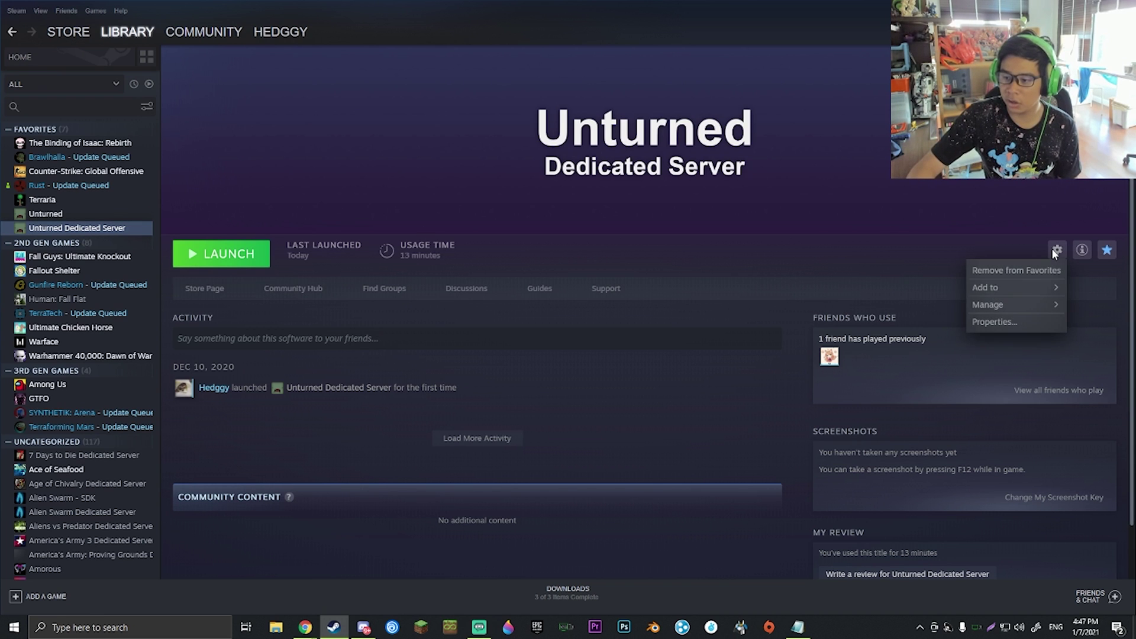
{"action": "mouse_move", "coordinate": [994, 308]}
{"action": "left_click", "coordinate": [923, 325]}
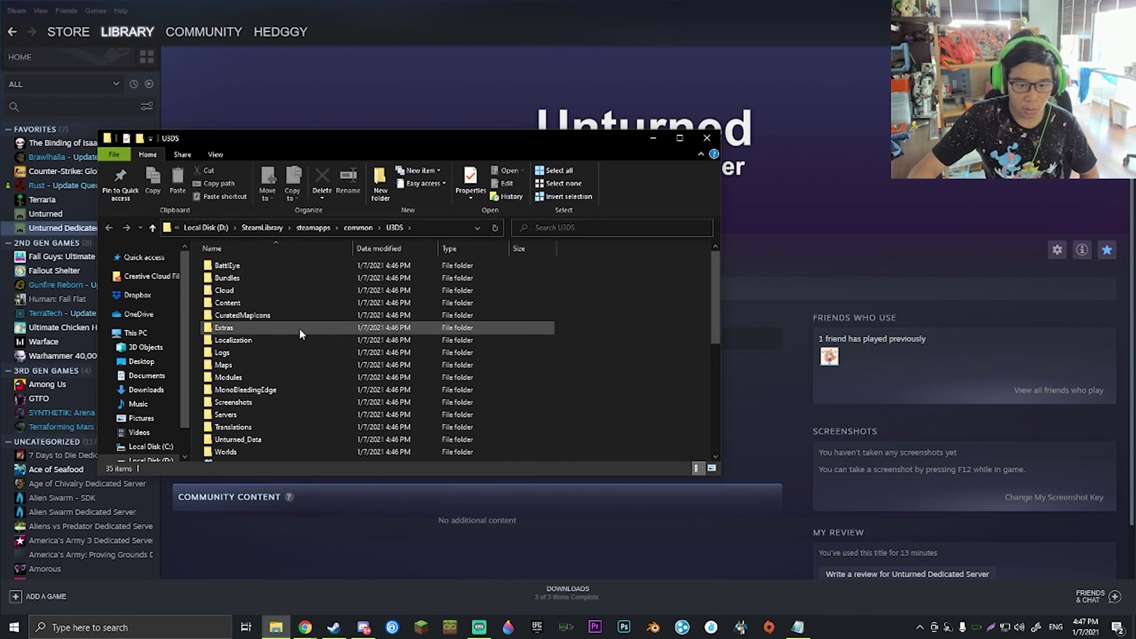
{"action": "scroll", "coordinate": [299, 329], "scroll_direction": "down", "scroll_amount": 6}
{"action": "scroll", "coordinate": [398, 337], "scroll_direction": "up", "scroll_amount": 7}
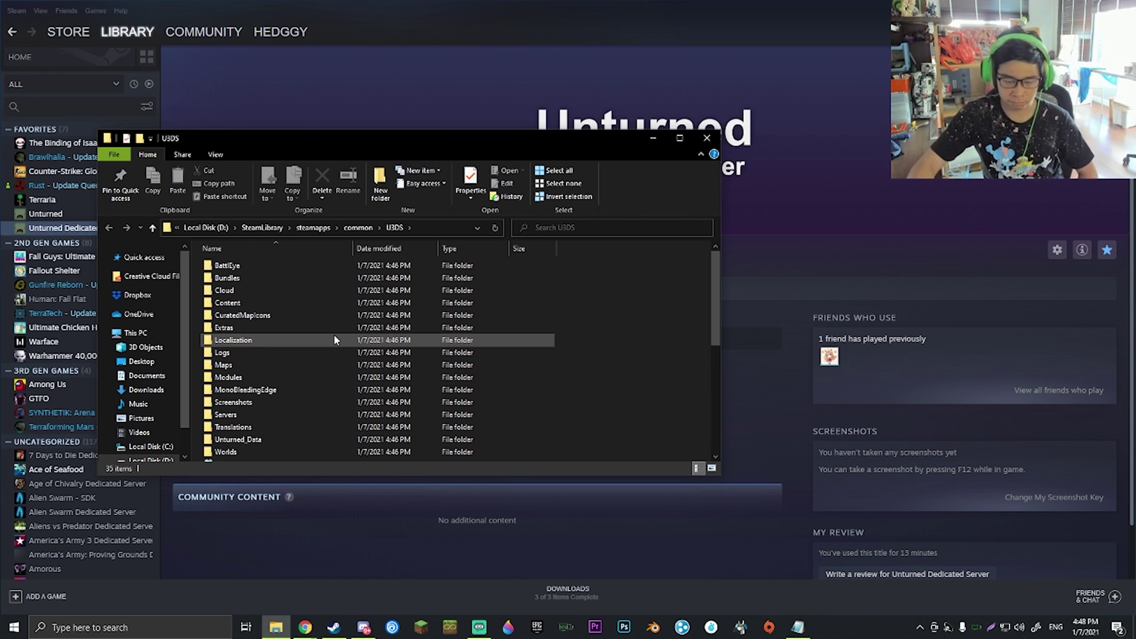
{"action": "scroll", "coordinate": [322, 340], "scroll_direction": "down", "scroll_amount": 2}
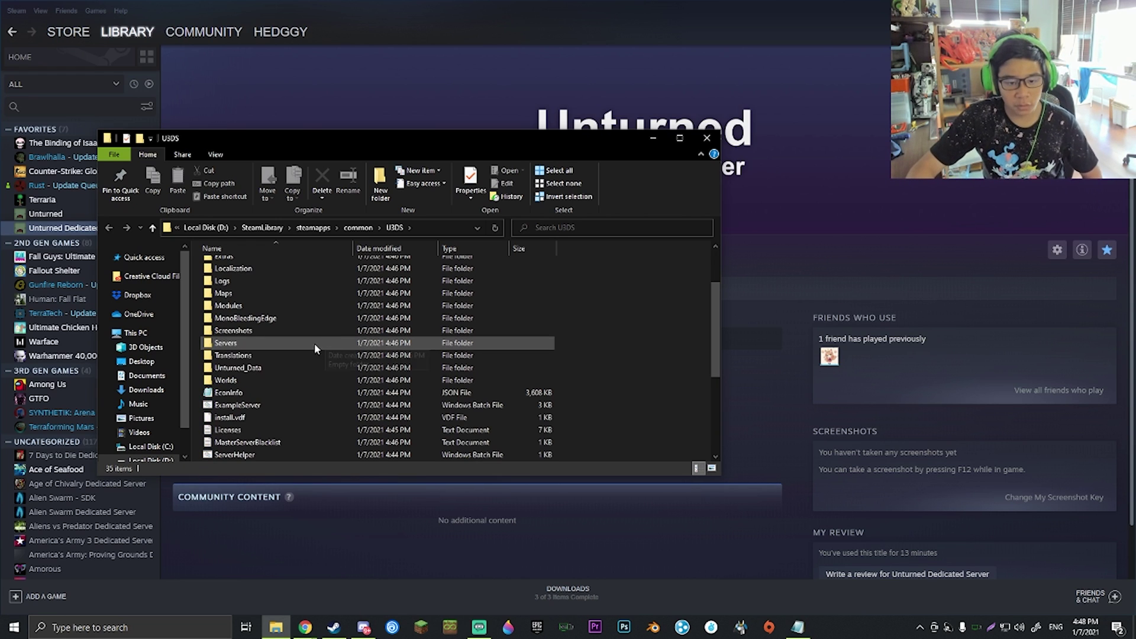
Check the empty Servers folder, then return to U3DS and locate Unturned.exe
{"action": "double_click", "coordinate": [232, 346]}
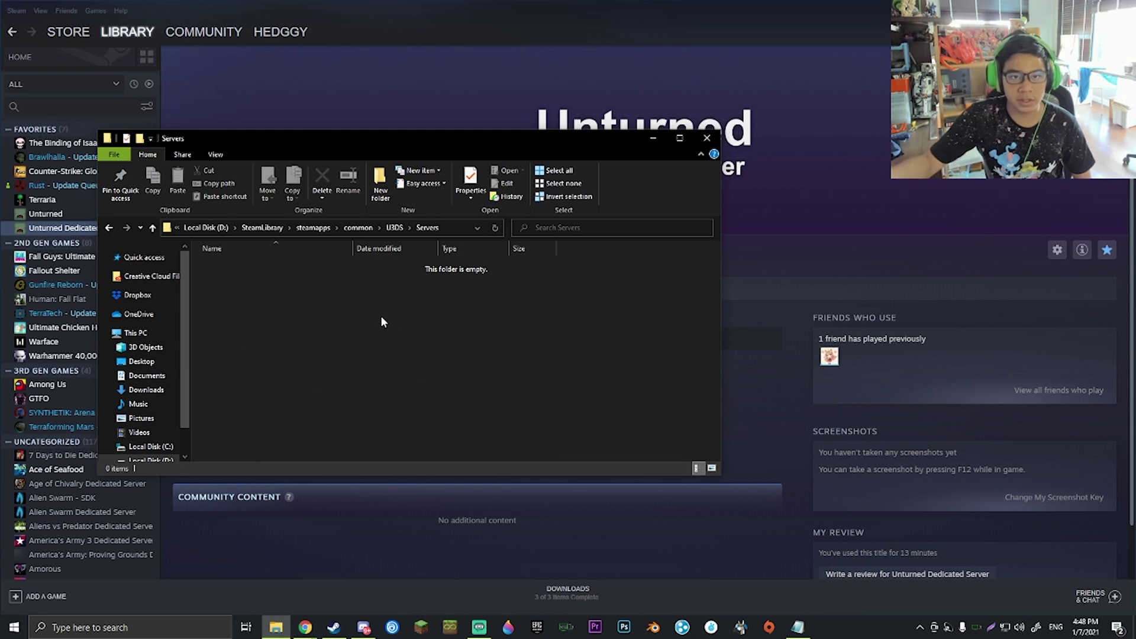
{"action": "left_click", "coordinate": [392, 227]}
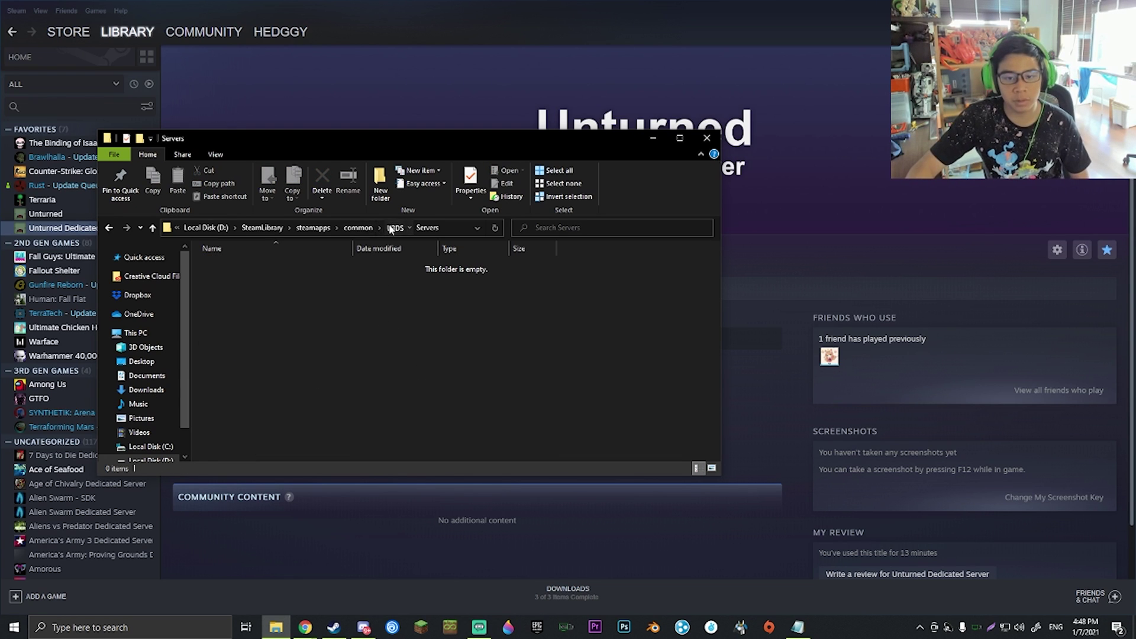
{"action": "scroll", "coordinate": [379, 398], "scroll_direction": "down", "scroll_amount": 6}
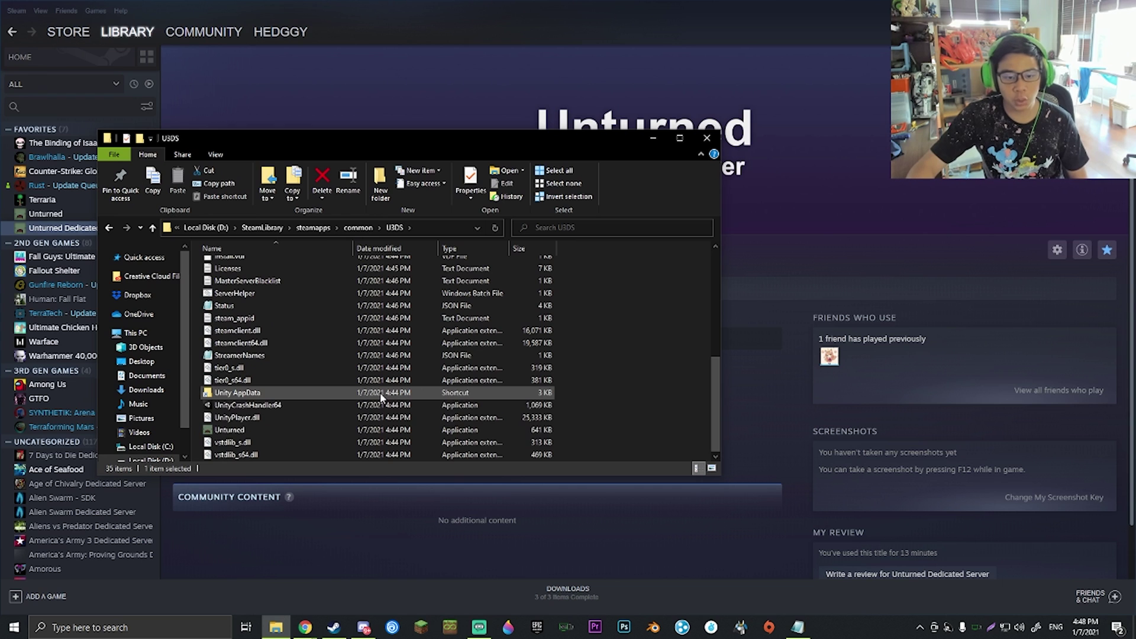
Launch Unturned.exe and focus the server console once loading reaches 100%
{"action": "double_click", "coordinate": [252, 429]}
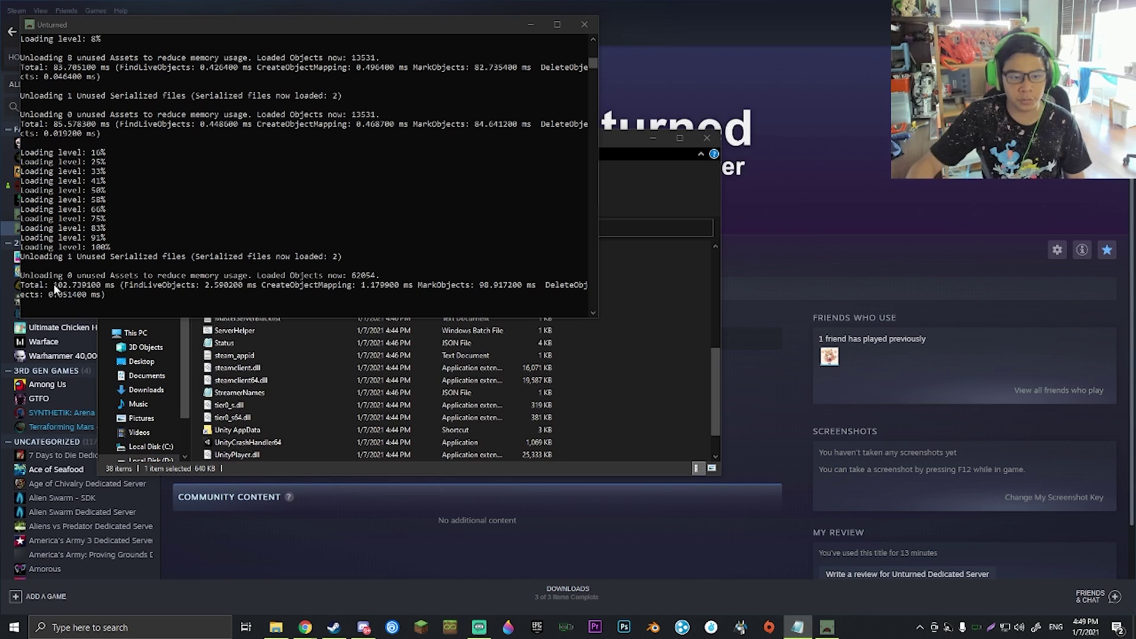
{"action": "left_click", "coordinate": [28, 303]}
{"action": "left_click", "coordinate": [24, 306]}
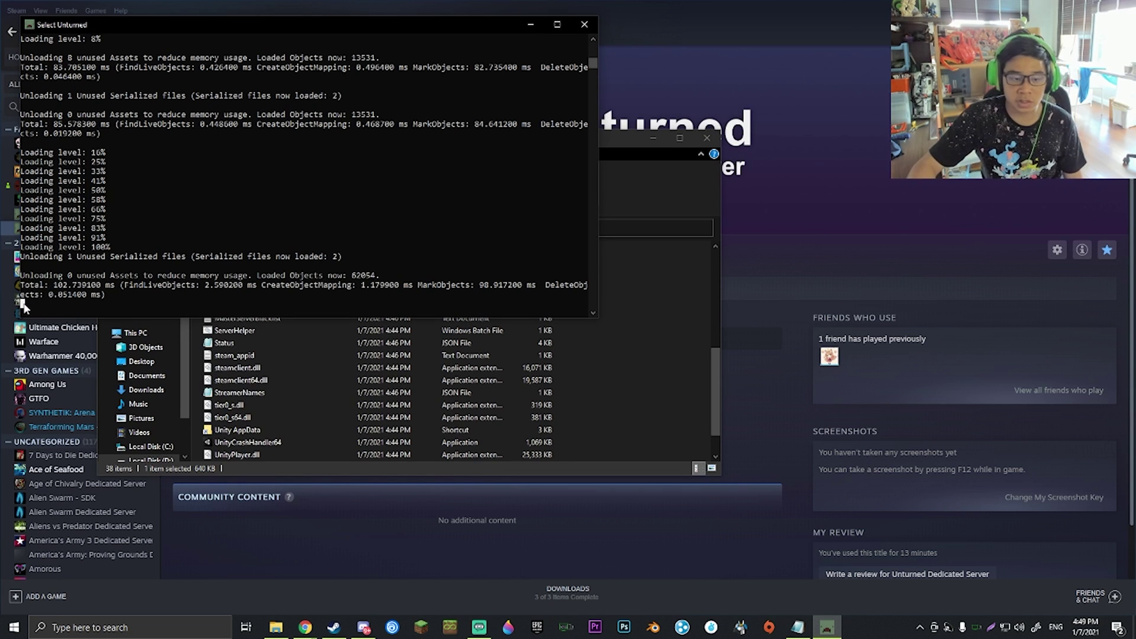
Run the 'save' command, then 'shutdown' to stop the server
{"action": "type", "text": "s"}
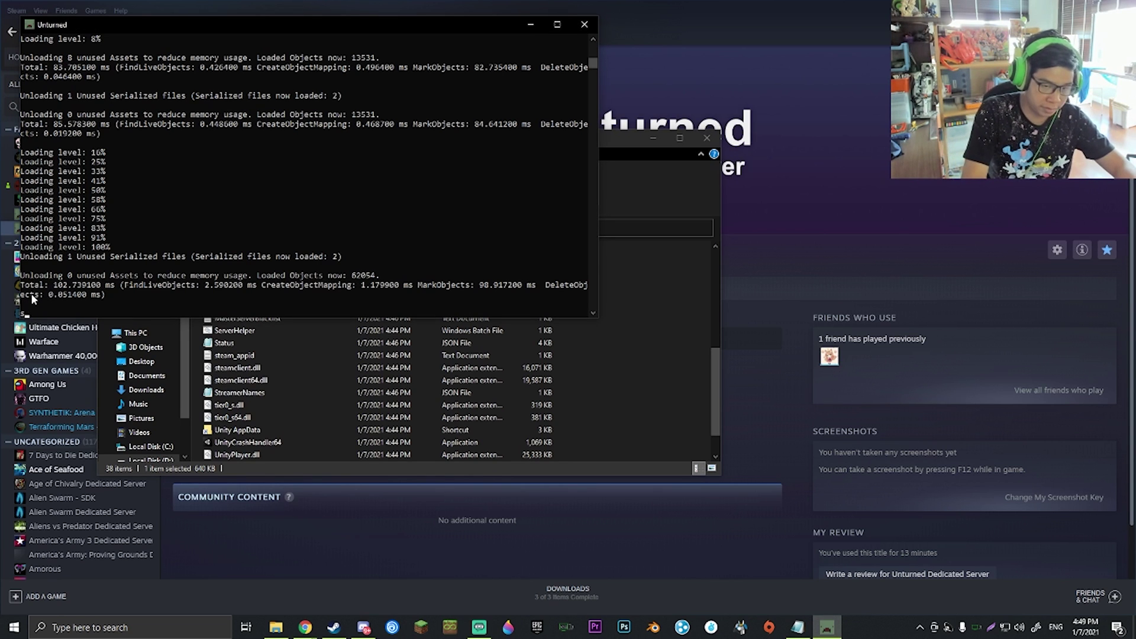
{"action": "type", "text": "ave"}
{"action": "key", "text": "Return"}
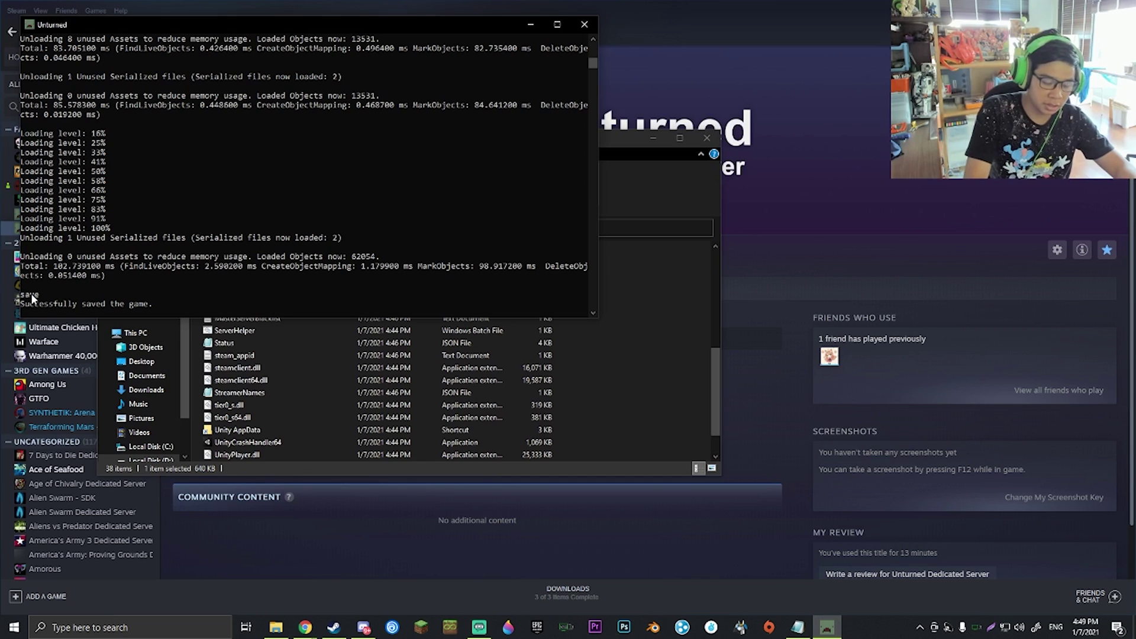
{"action": "type", "text": "shutdown"}
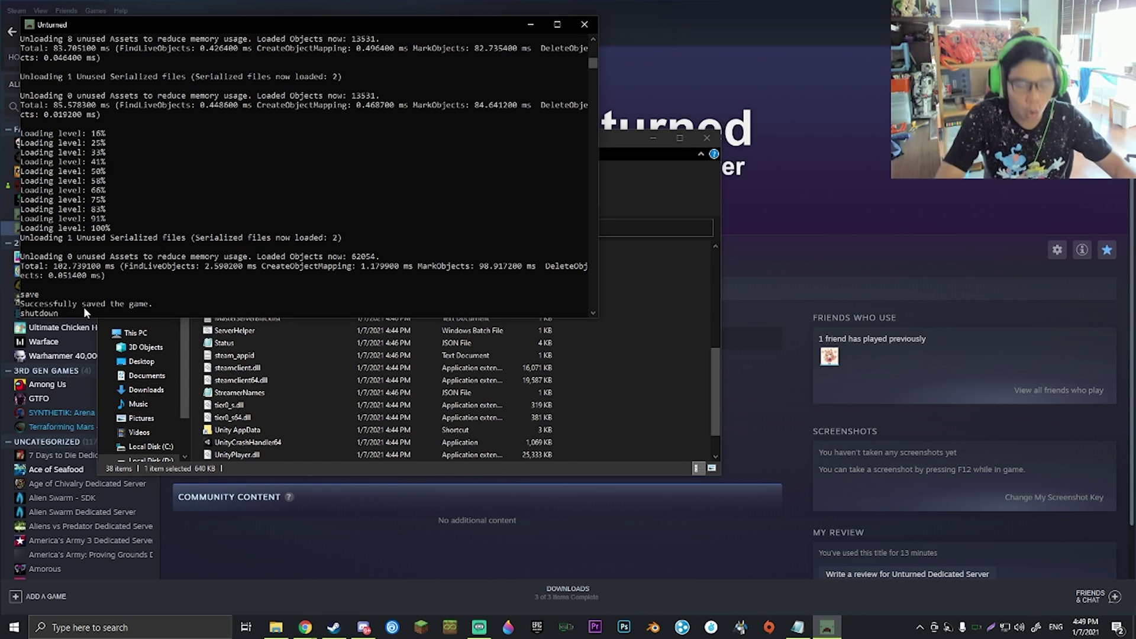
{"action": "key", "text": "Return"}
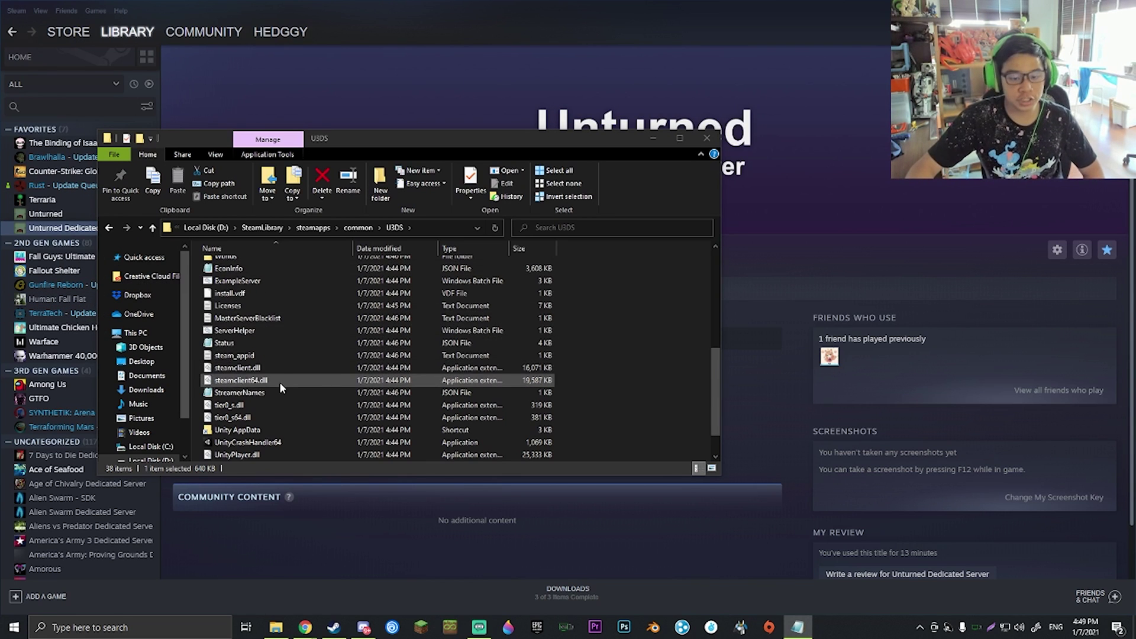
Open the Servers folder and then the newly generated Default folder
{"action": "scroll", "coordinate": [281, 388], "scroll_direction": "up", "scroll_amount": 7}
{"action": "double_click", "coordinate": [231, 439]}
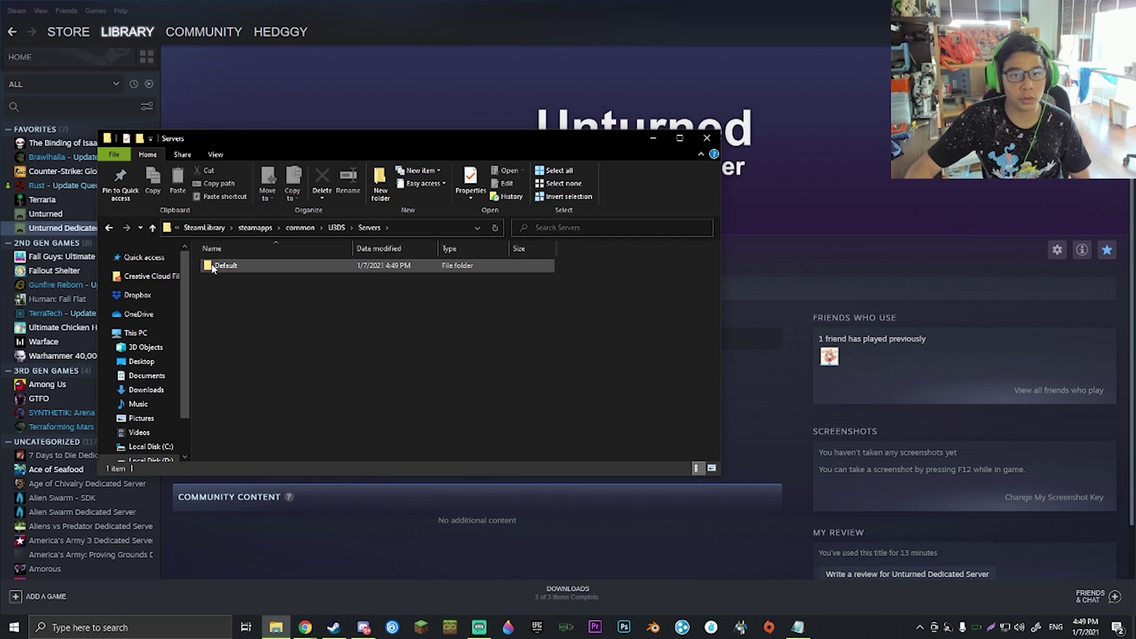
{"action": "mouse_move", "coordinate": [219, 269]}
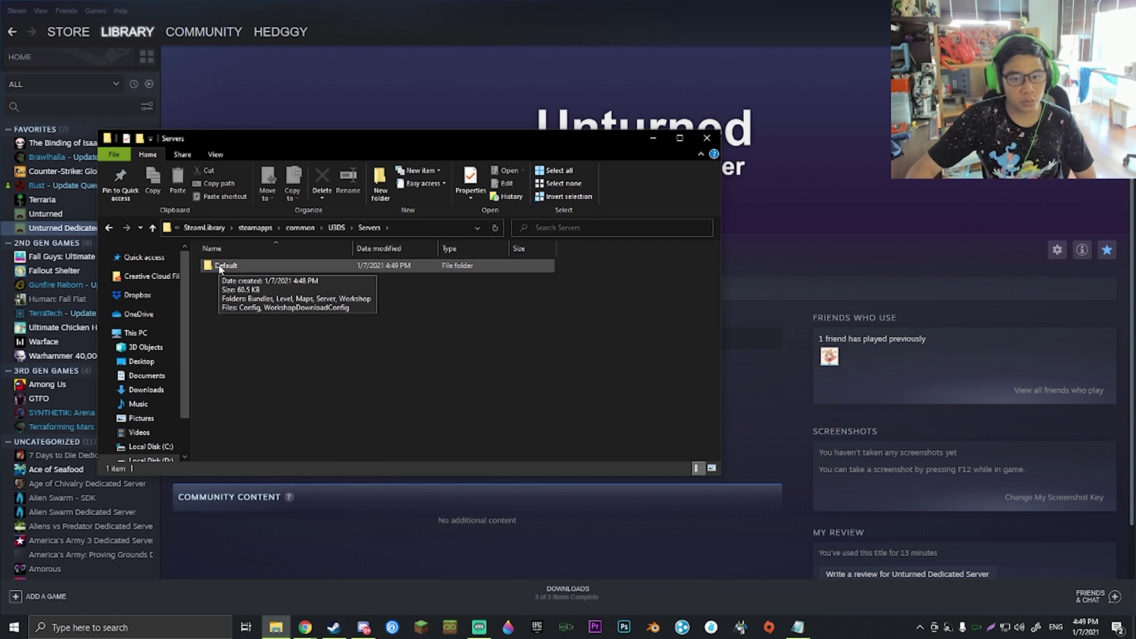
{"action": "right_click", "coordinate": [219, 268]}
{"action": "left_click", "coordinate": [201, 286]}
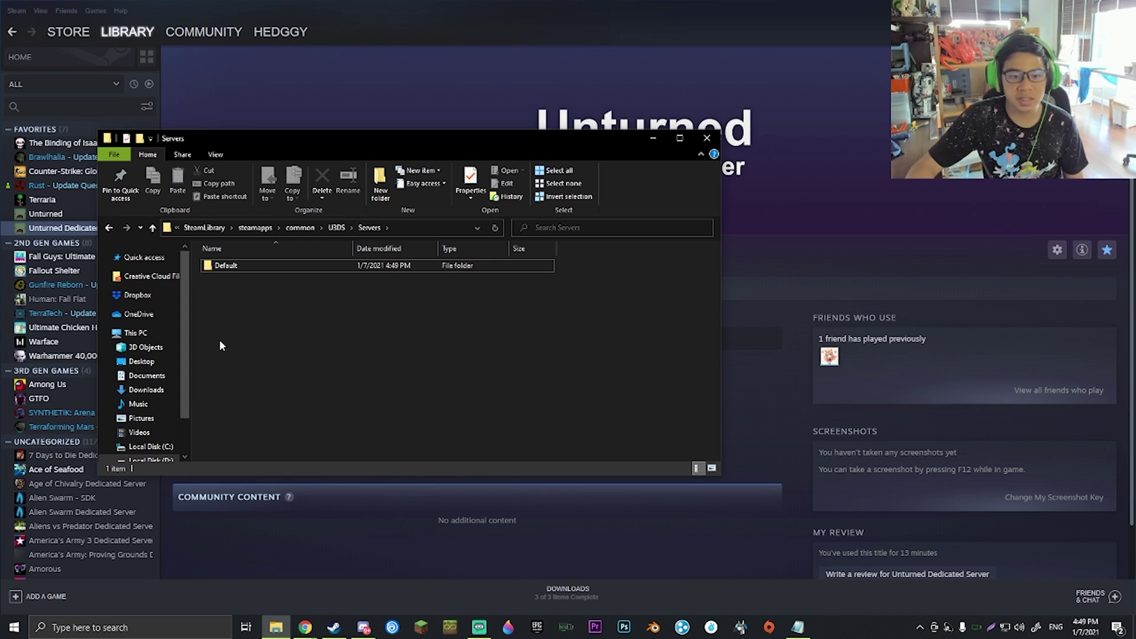
{"action": "double_click", "coordinate": [235, 269]}
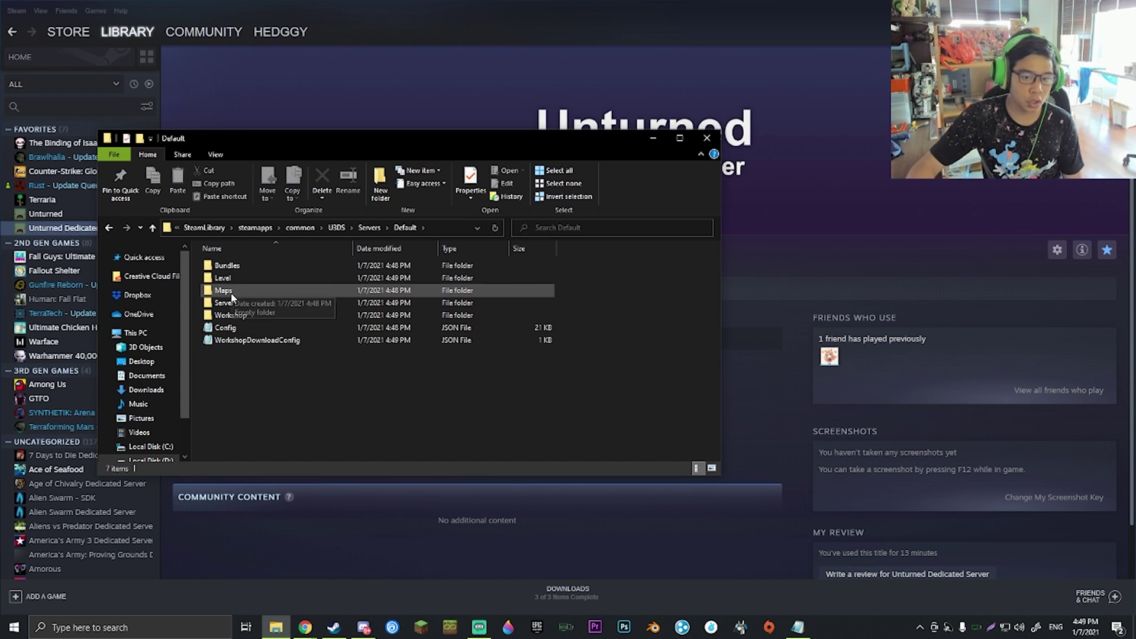
Open Server\Commands.dat in Notepad and set it beside the Comms notes
{"action": "double_click", "coordinate": [229, 305]}
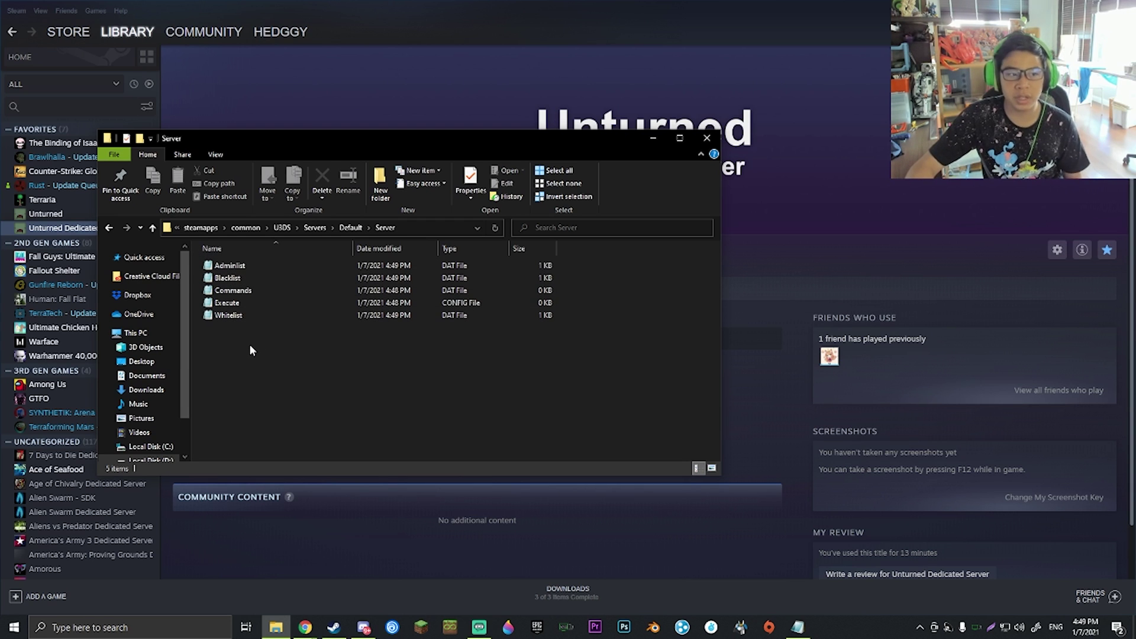
{"action": "double_click", "coordinate": [244, 291]}
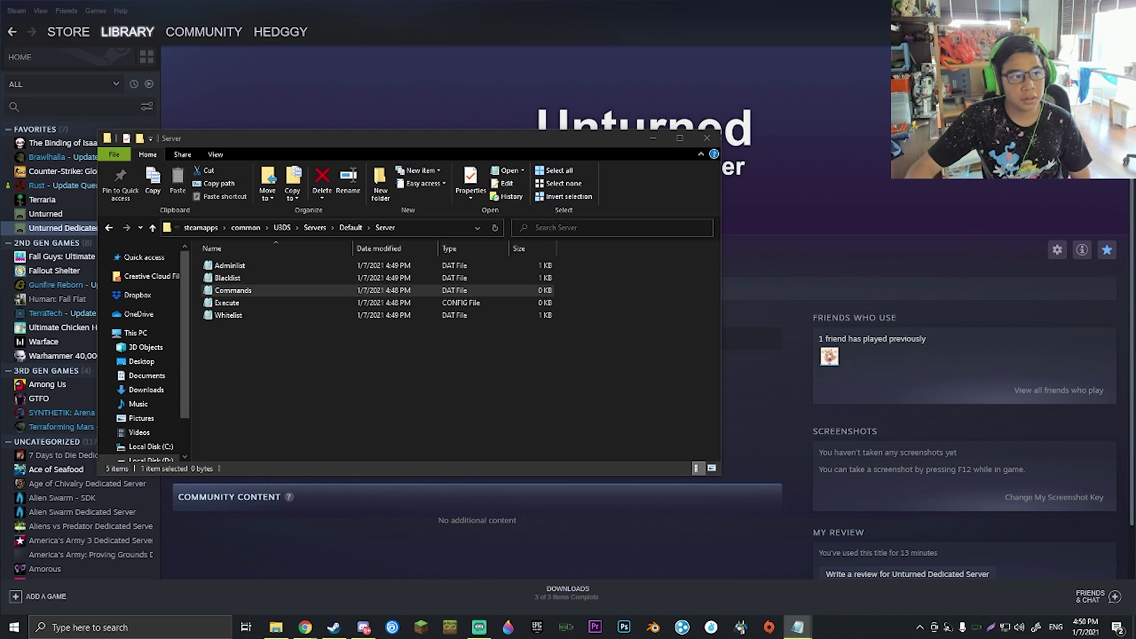
{"action": "left_click_drag", "start_coordinate": [331, 198], "coordinate": [447, 181]}
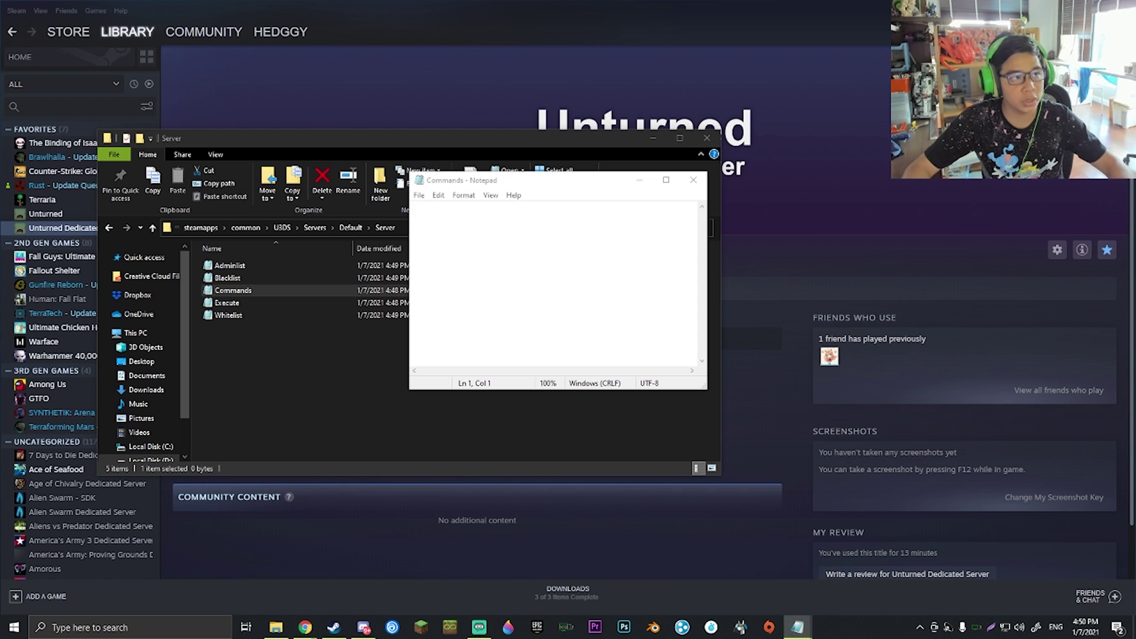
{"action": "left_click_drag", "start_coordinate": [2, 1], "coordinate": [189, 63]}
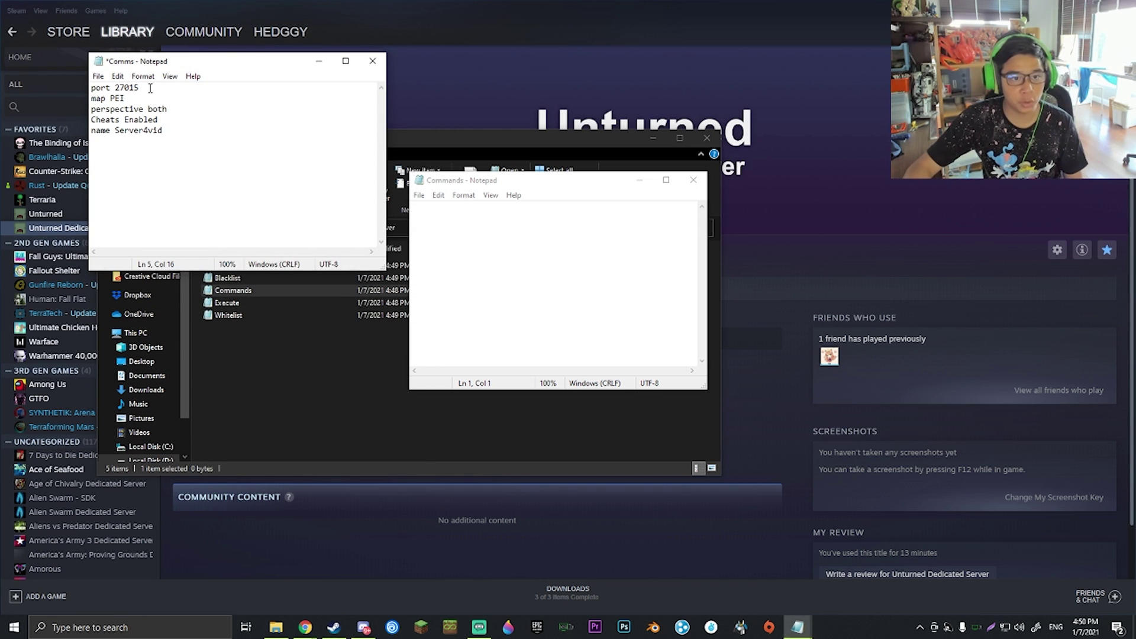
Review the port 27015, perspective both, Cheats Enabled and name Server4vid lines in Comms
{"action": "left_click_drag", "start_coordinate": [150, 88], "coordinate": [82, 98]}
{"action": "left_click_drag", "start_coordinate": [178, 110], "coordinate": [89, 110]}
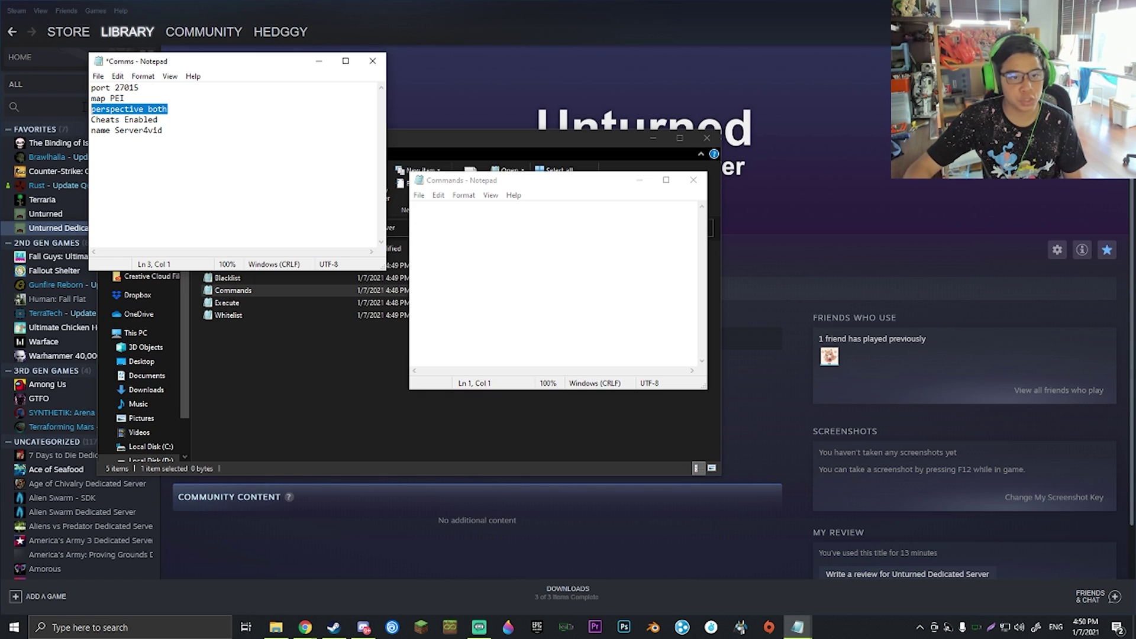
{"action": "left_click", "coordinate": [121, 109]}
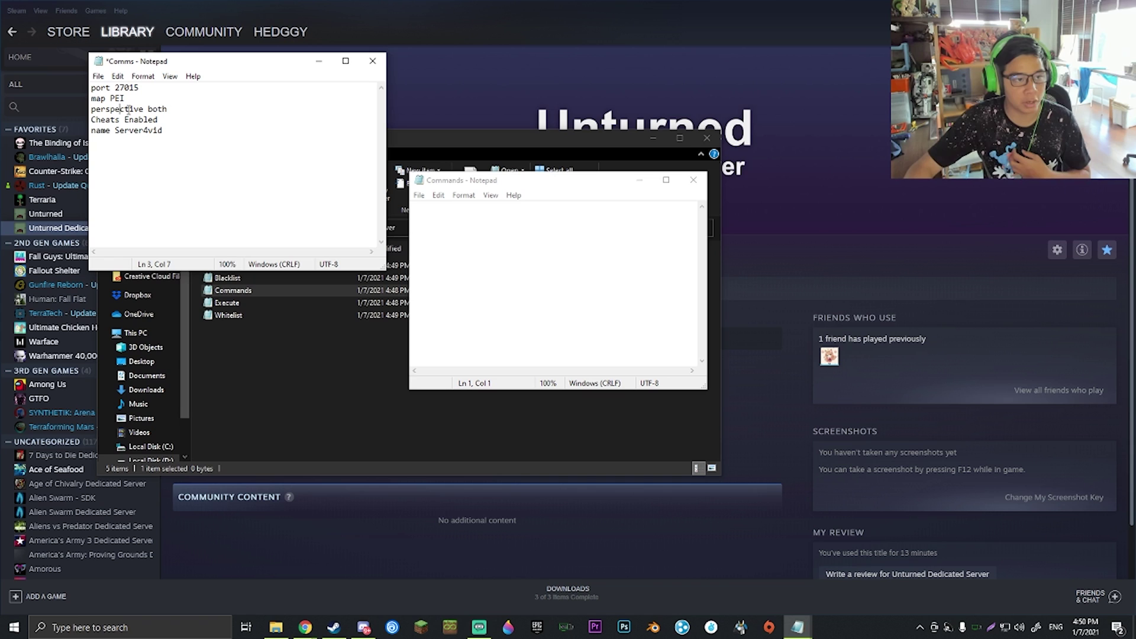
{"action": "left_click_drag", "start_coordinate": [159, 119], "coordinate": [124, 119]}
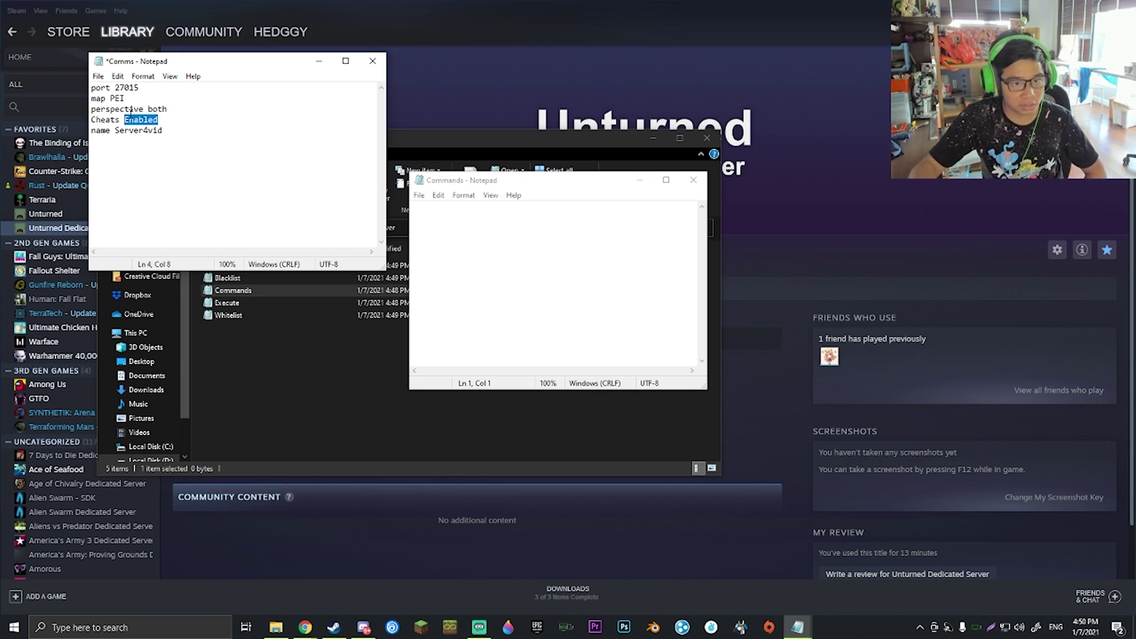
{"action": "left_click_drag", "start_coordinate": [168, 131], "coordinate": [93, 88]}
{"action": "left_click", "coordinate": [119, 131]}
{"action": "double_click", "coordinate": [135, 130]}
{"action": "left_click", "coordinate": [168, 133]}
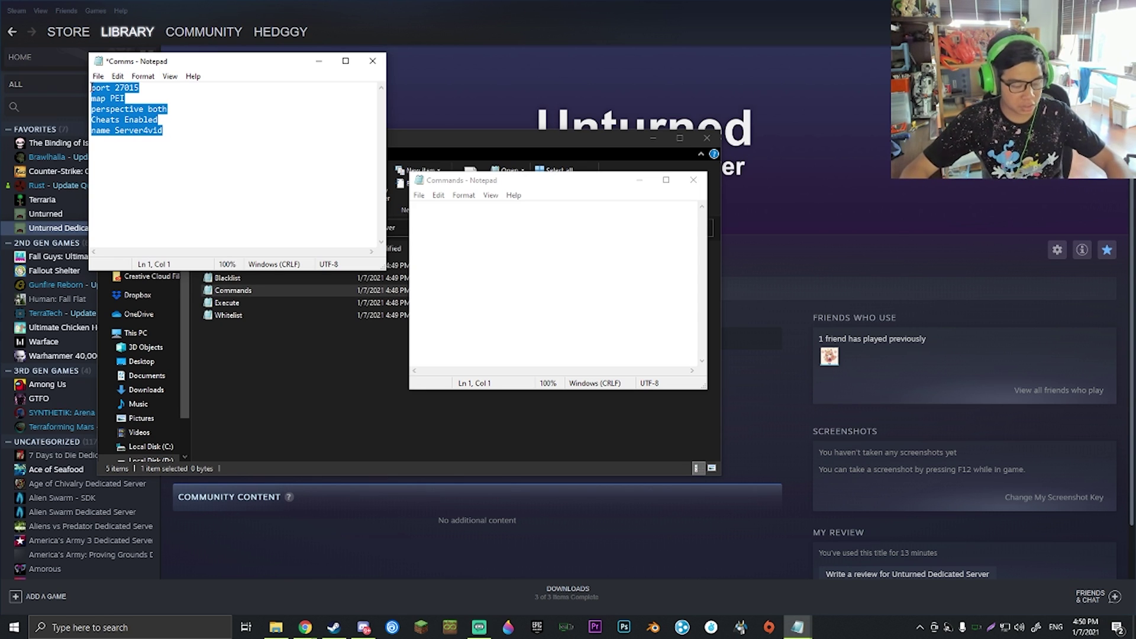
Paste the five command lines into Commands, save it, and close Comms without saving
{"action": "left_click", "coordinate": [457, 221]}
{"action": "type", "text": "port 27015 map PEI perspective both Cheats Enabled name Server4vid"}
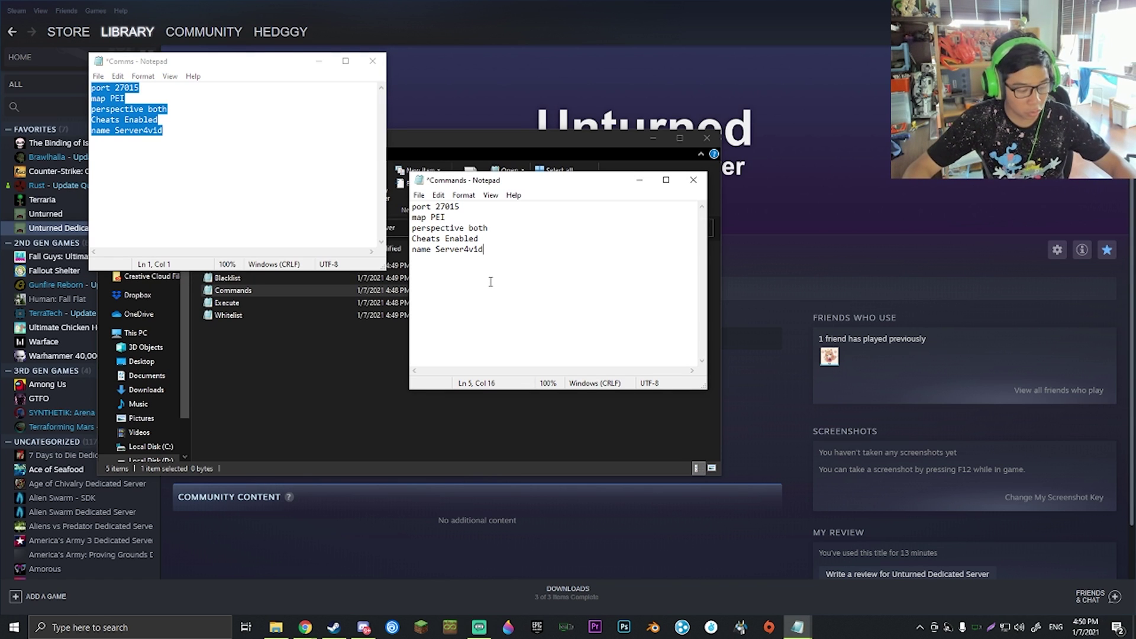
{"action": "key", "text": "ctrl+s"}
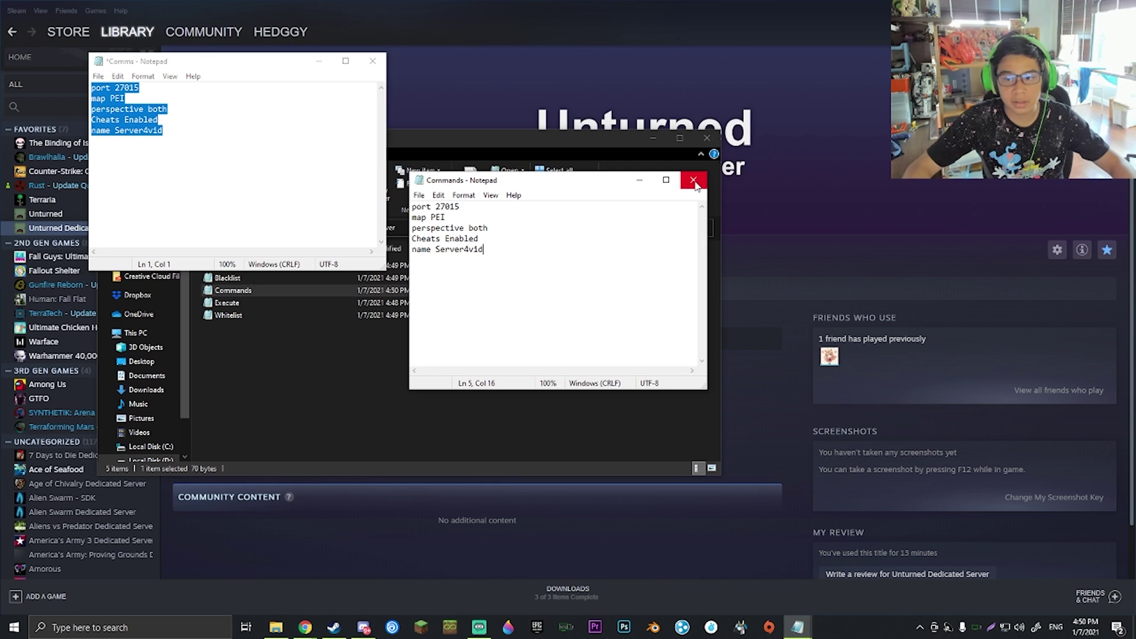
{"action": "left_click", "coordinate": [694, 180]}
{"action": "left_click", "coordinate": [373, 61]}
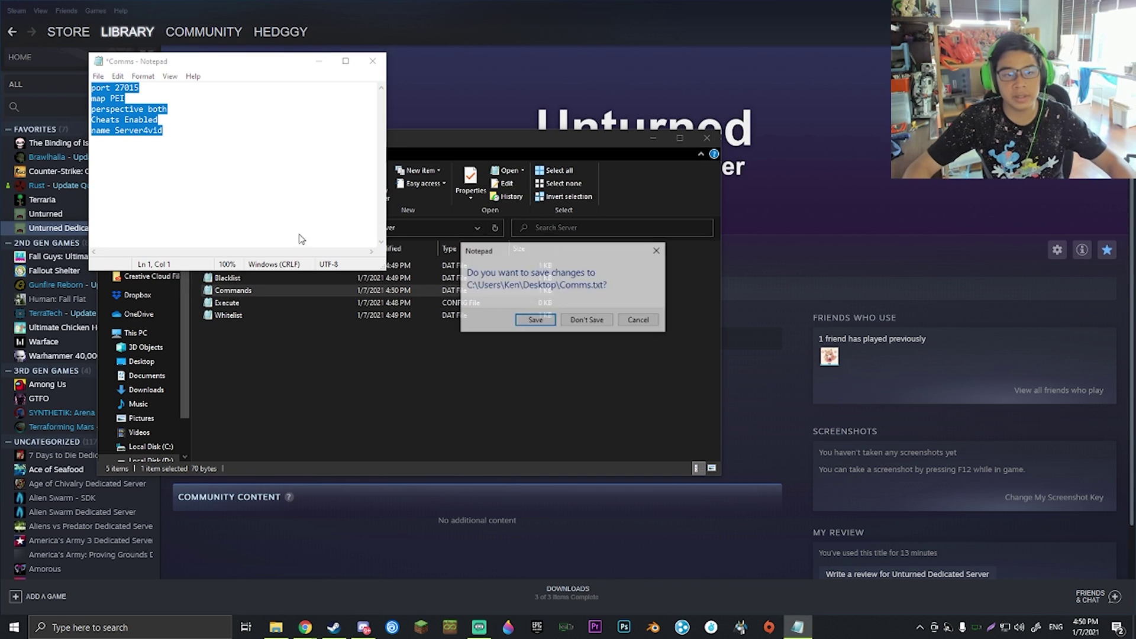
{"action": "left_click", "coordinate": [588, 320]}
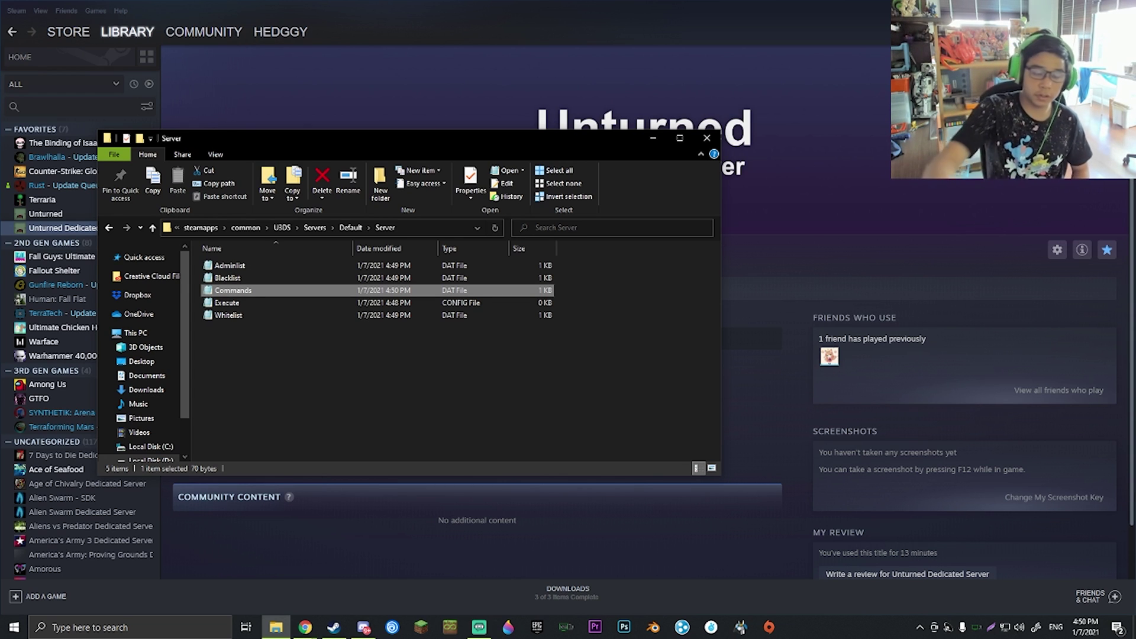
Open the Adminlist file, confirm it is empty, and close it
{"action": "left_click", "coordinate": [270, 258]}
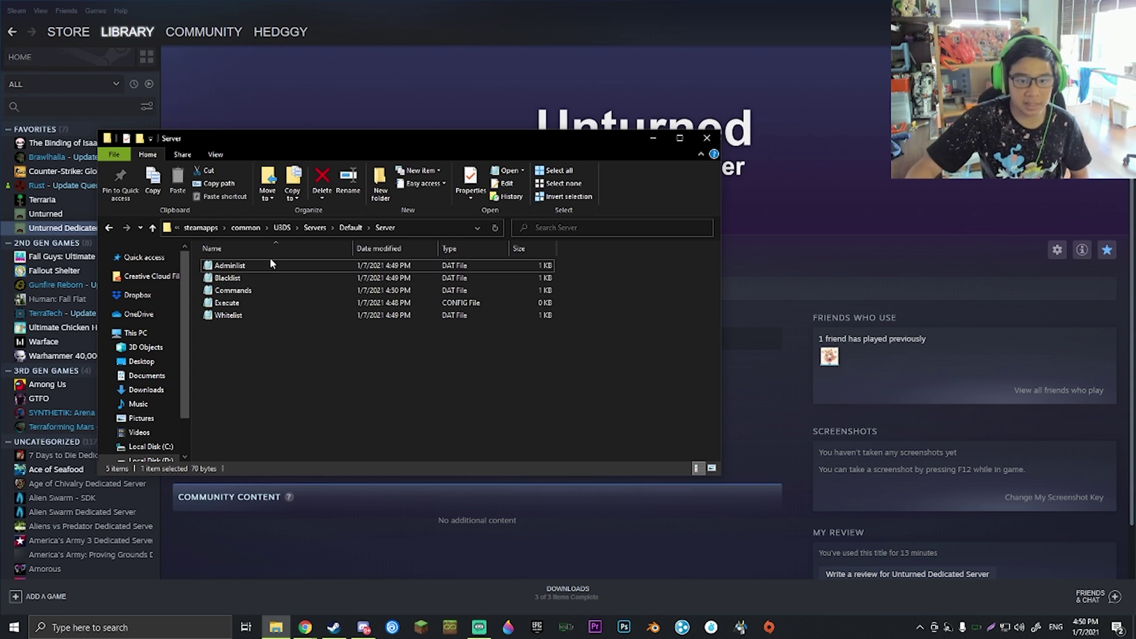
{"action": "double_click", "coordinate": [264, 266]}
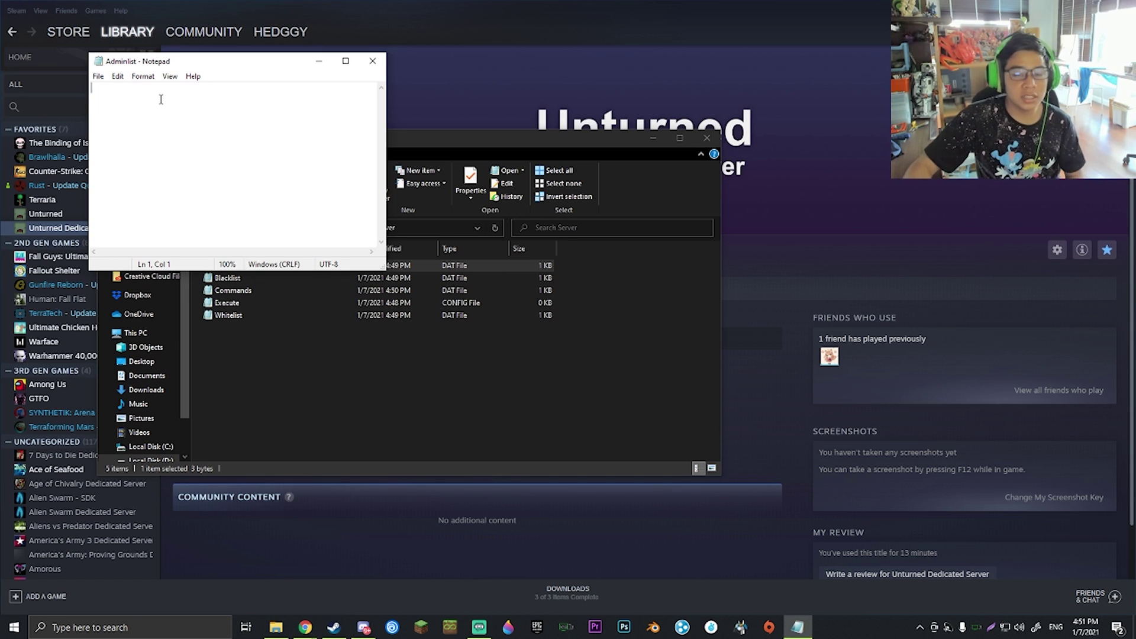
{"action": "left_click", "coordinate": [372, 60]}
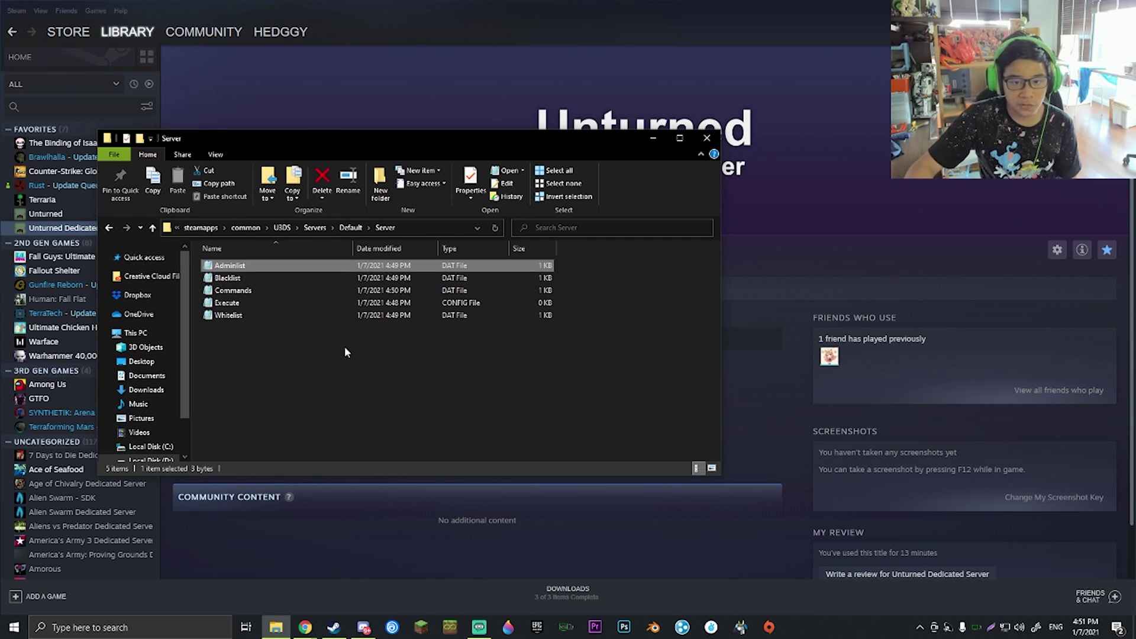
Return to the U3DS folder and launch the Unturned executable to start Server4vid
{"action": "left_click", "coordinate": [280, 229]}
{"action": "scroll", "coordinate": [312, 385], "scroll_direction": "down", "scroll_amount": 5}
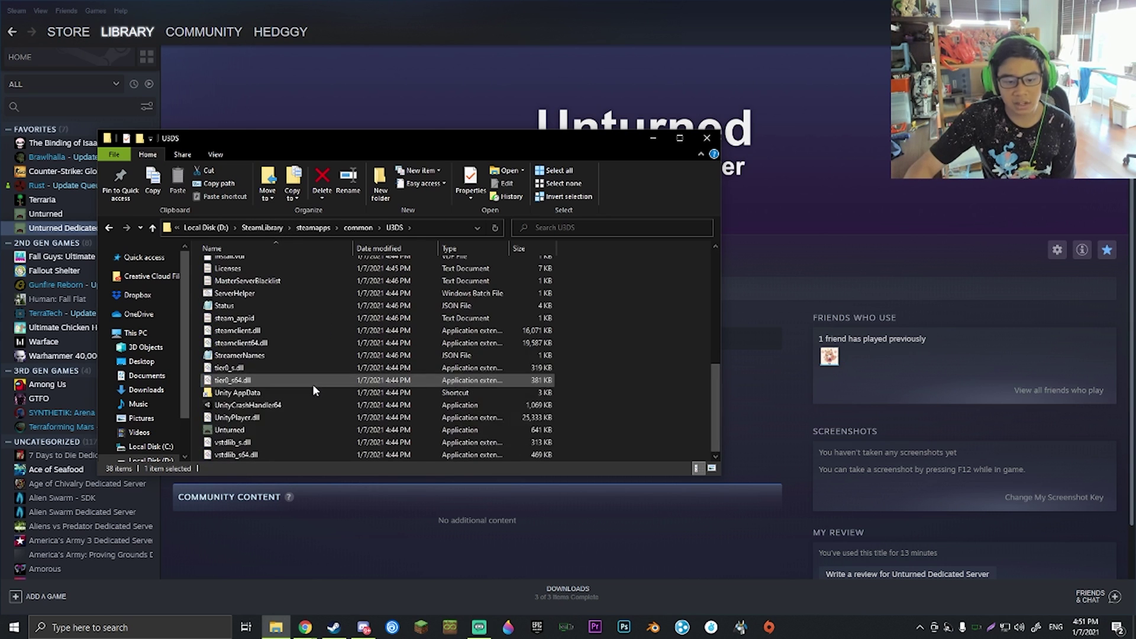
{"action": "double_click", "coordinate": [237, 431]}
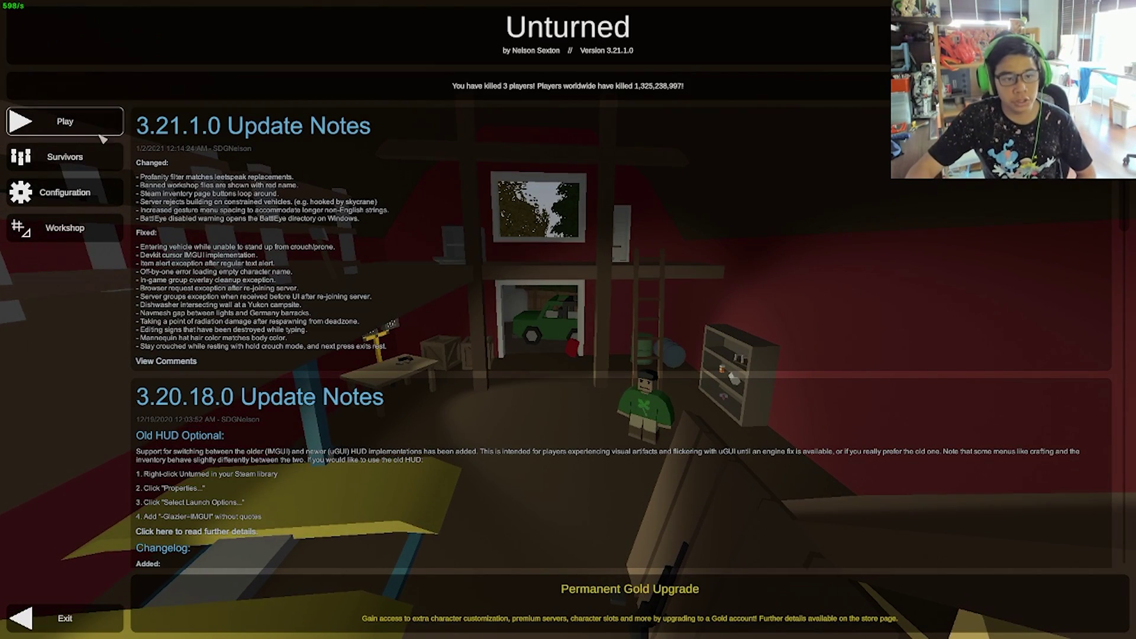
Open Play, then Connect to reach the IP/Port/Password direct-connect panel
{"action": "left_click", "coordinate": [75, 125]}
{"action": "left_click", "coordinate": [568, 341]}
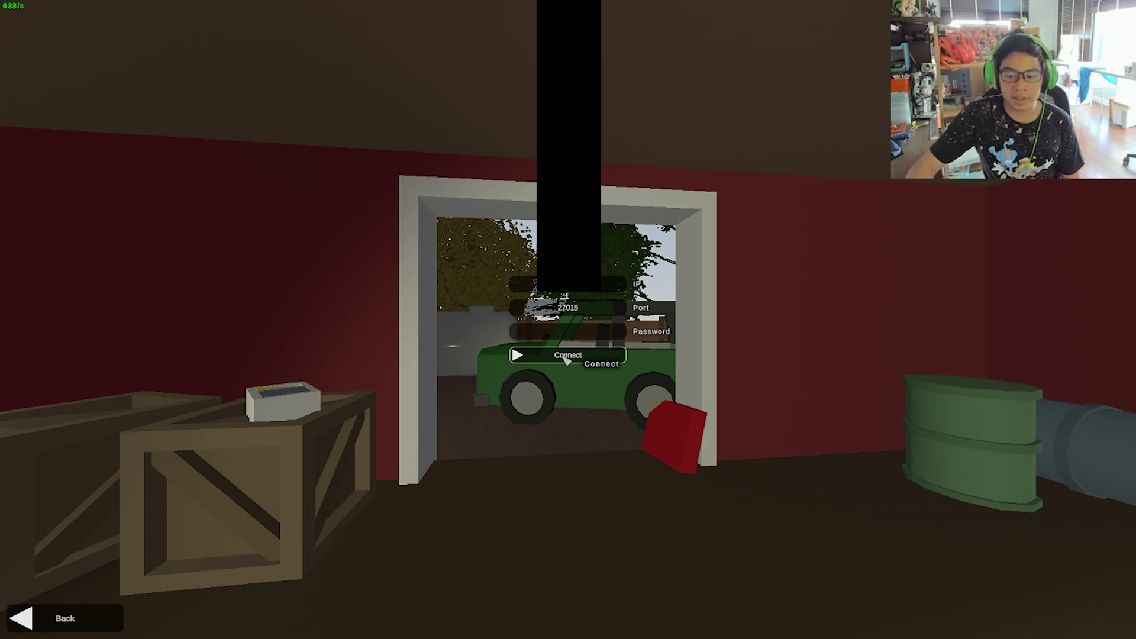
Connect to the entered address on port 27015 and join Server4vid
{"action": "left_click", "coordinate": [567, 359]}
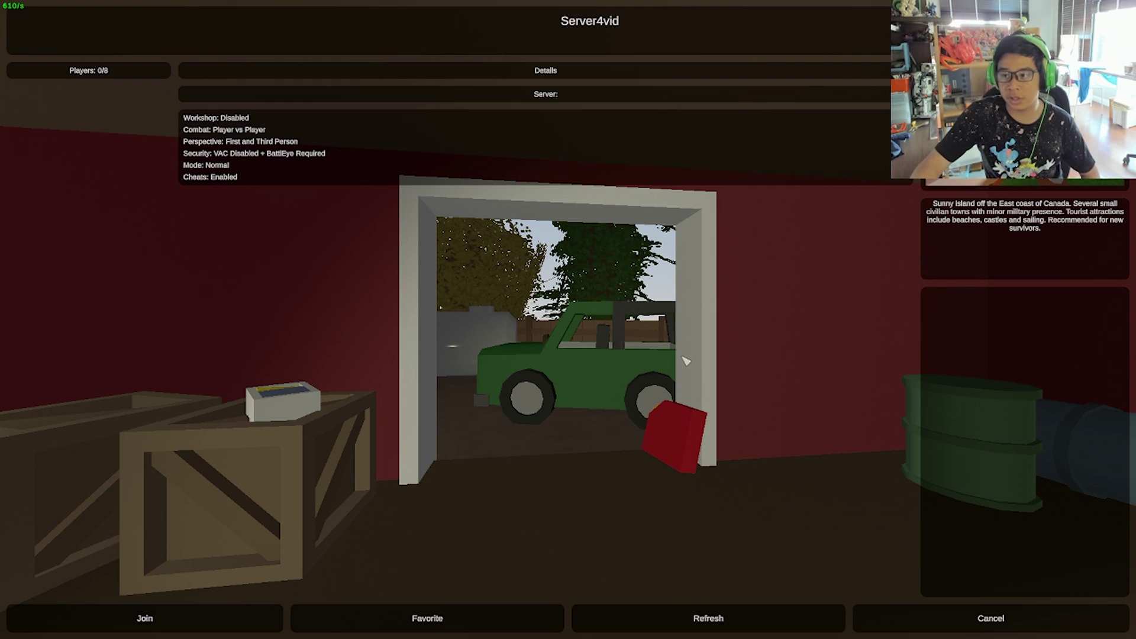
{"action": "left_click", "coordinate": [196, 625]}
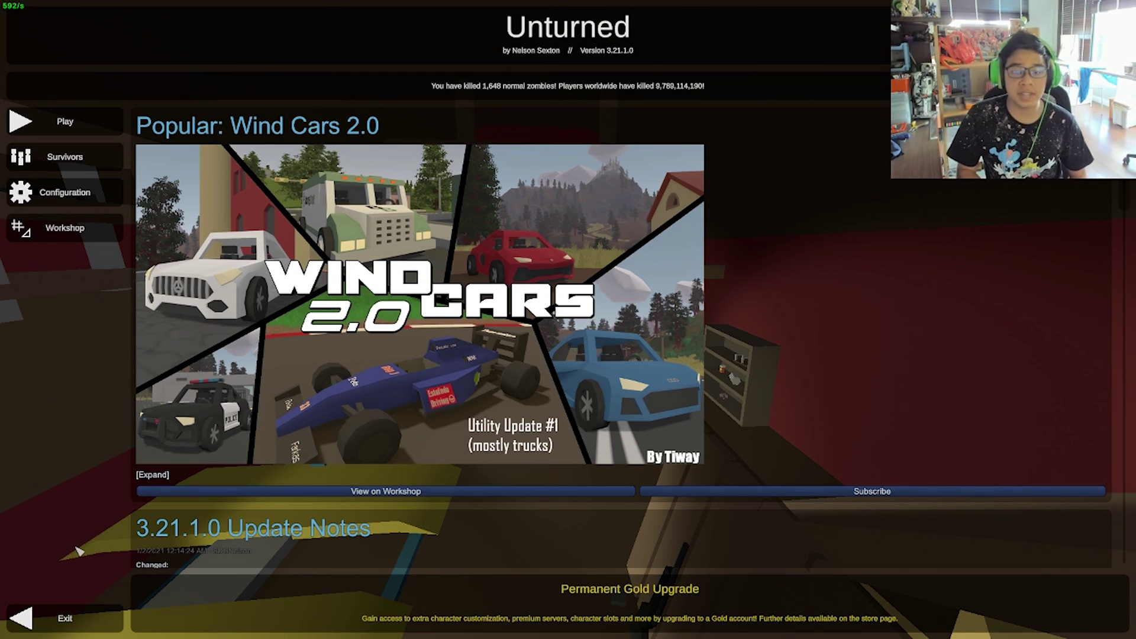
Launch LogMeIn Hamachi from the Start menu and bring up the new-network form
{"action": "key", "text": "super"}
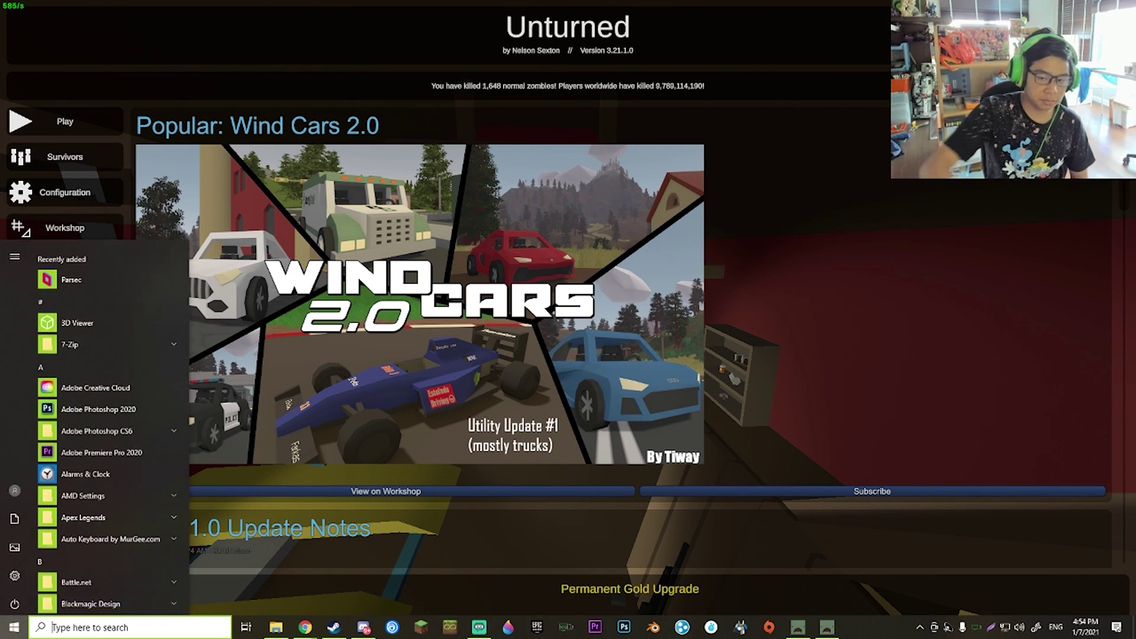
{"action": "left_click", "coordinate": [77, 284]}
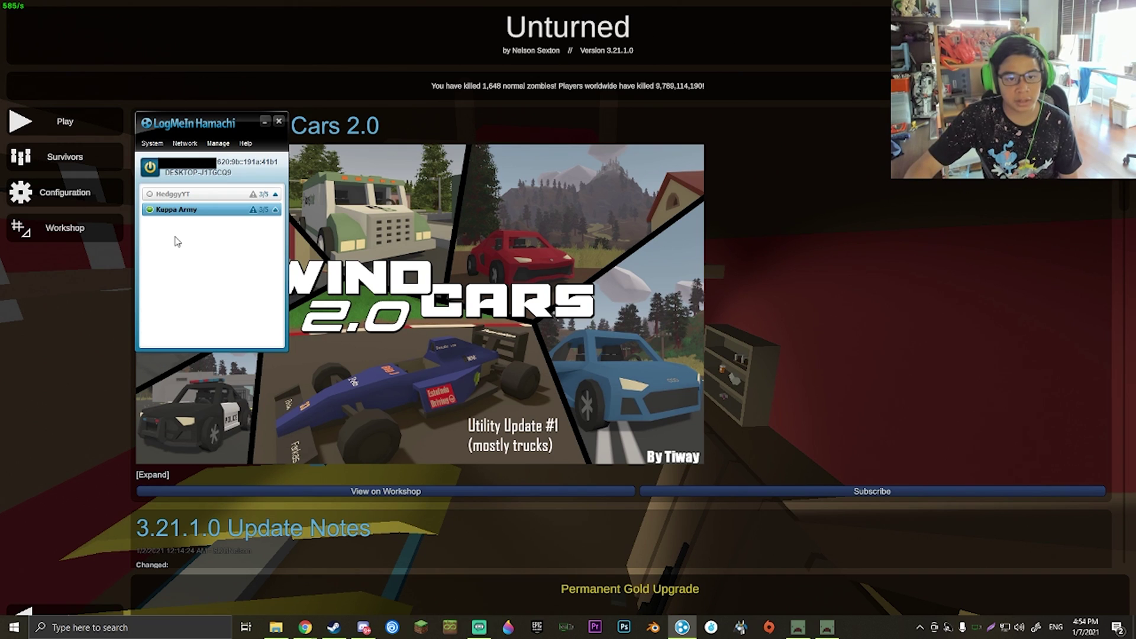
{"action": "left_click", "coordinate": [185, 143]}
{"action": "left_click", "coordinate": [188, 158]}
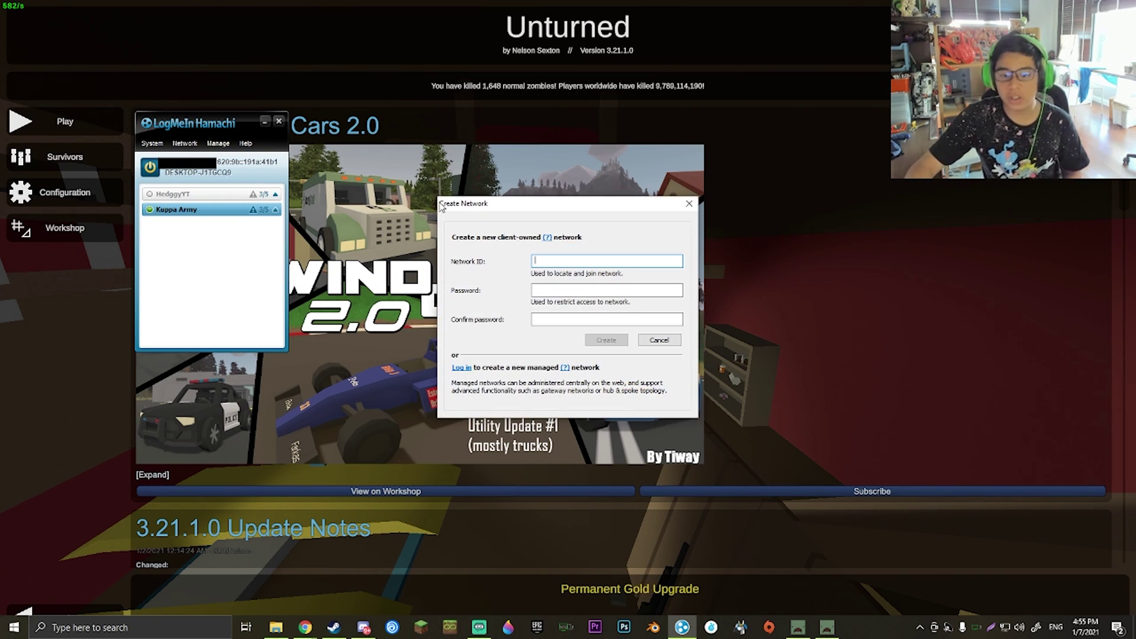
{"action": "left_click_drag", "start_coordinate": [469, 206], "coordinate": [316, 136]}
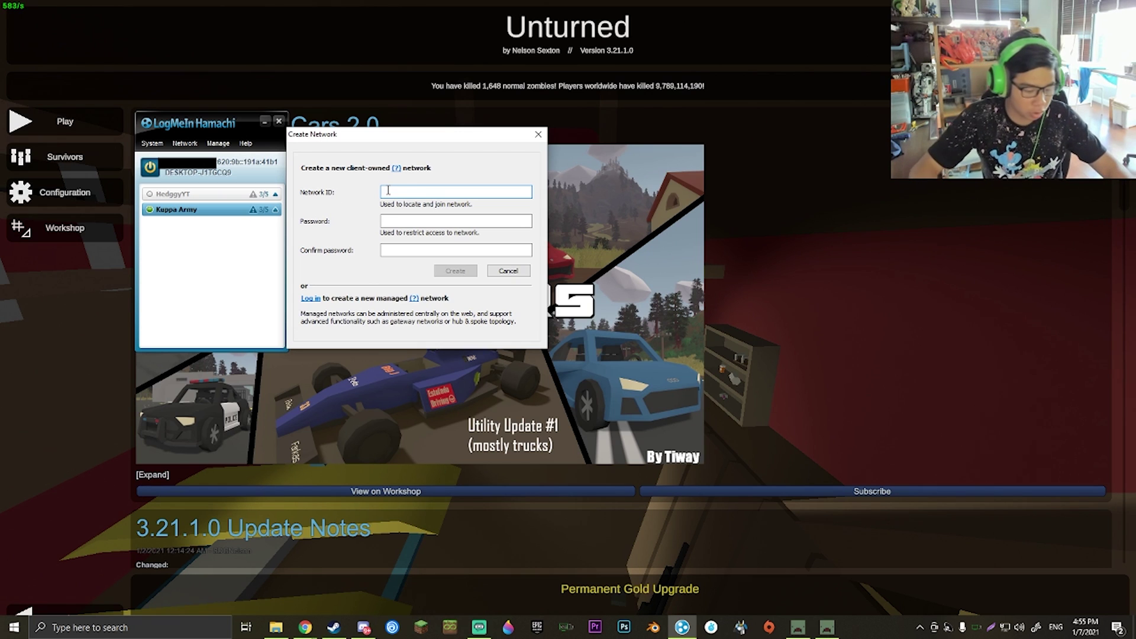
Create the network HedggyServer with a password entered and confirmed
{"action": "type", "text": "HedggyServer"}
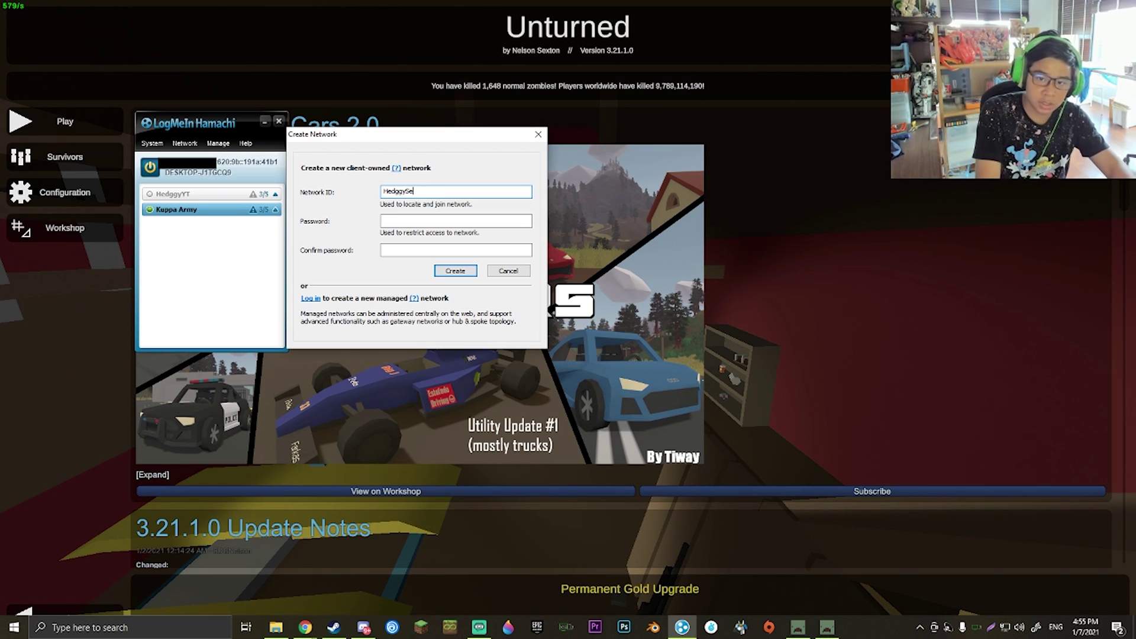
{"action": "left_click", "coordinate": [416, 219]}
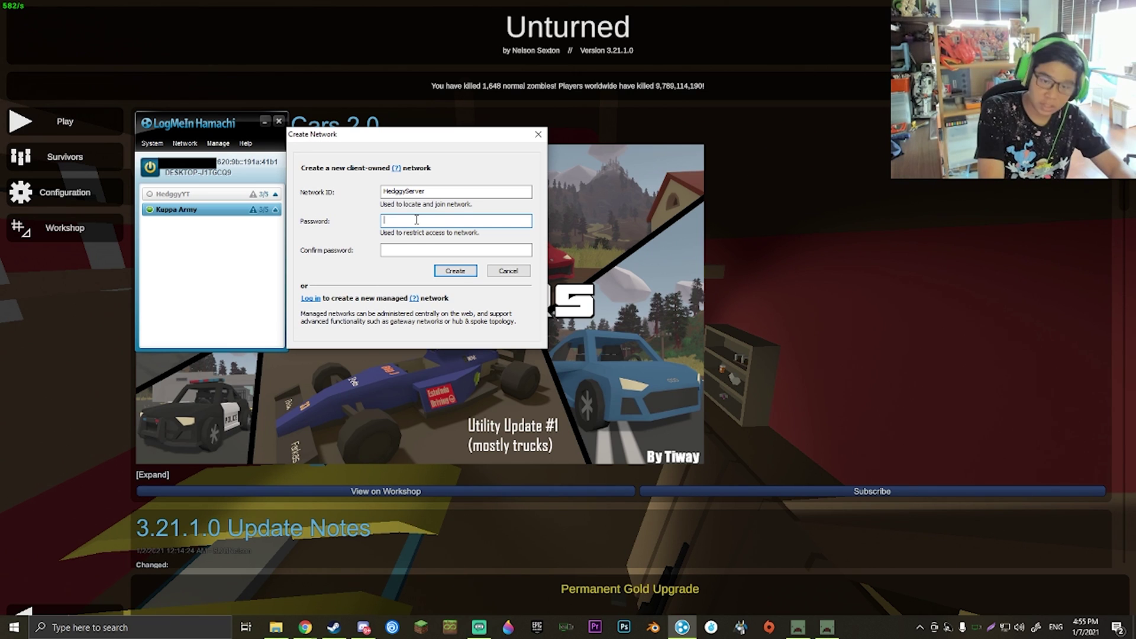
{"action": "type", "text": "•••••••••••"}
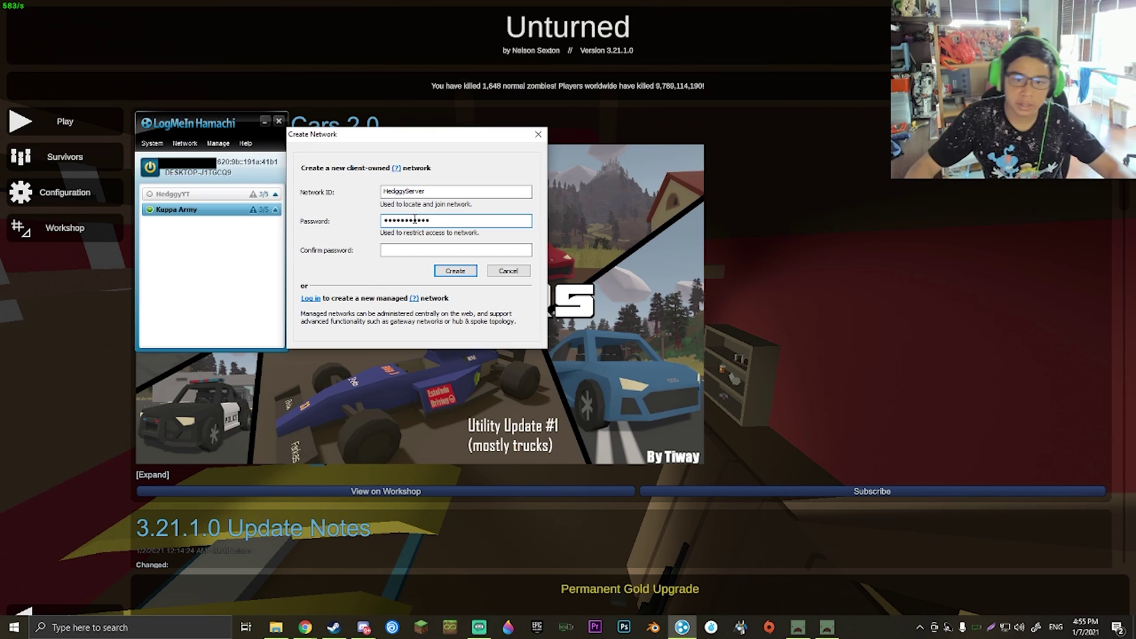
{"action": "left_click", "coordinate": [384, 251]}
{"action": "type", "text": "•••"}
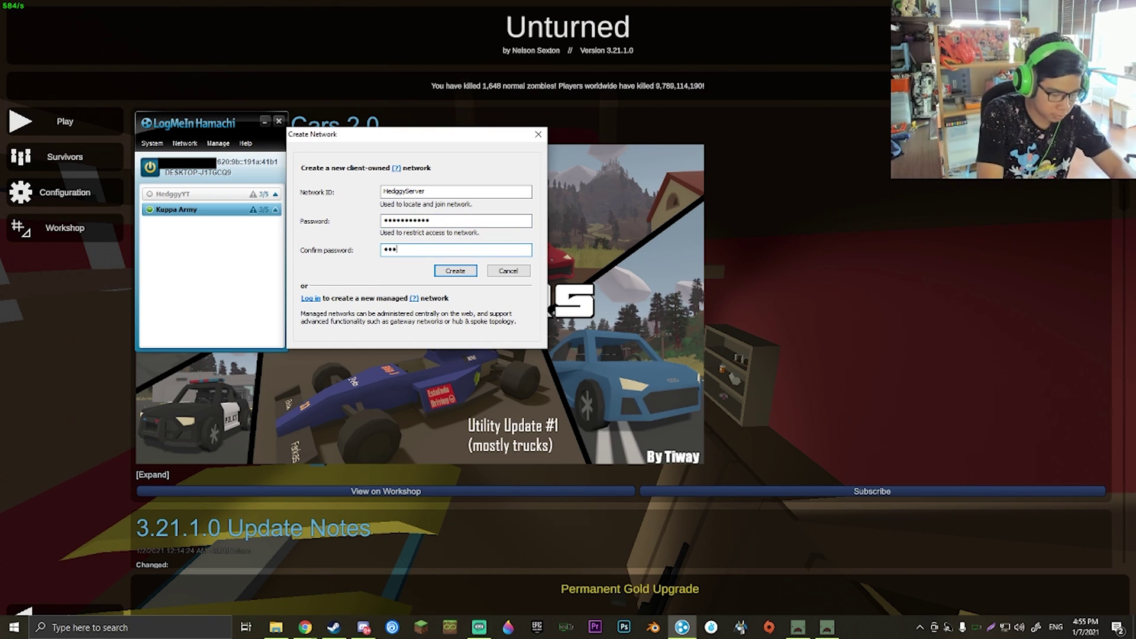
{"action": "type", "text": "••••••••"}
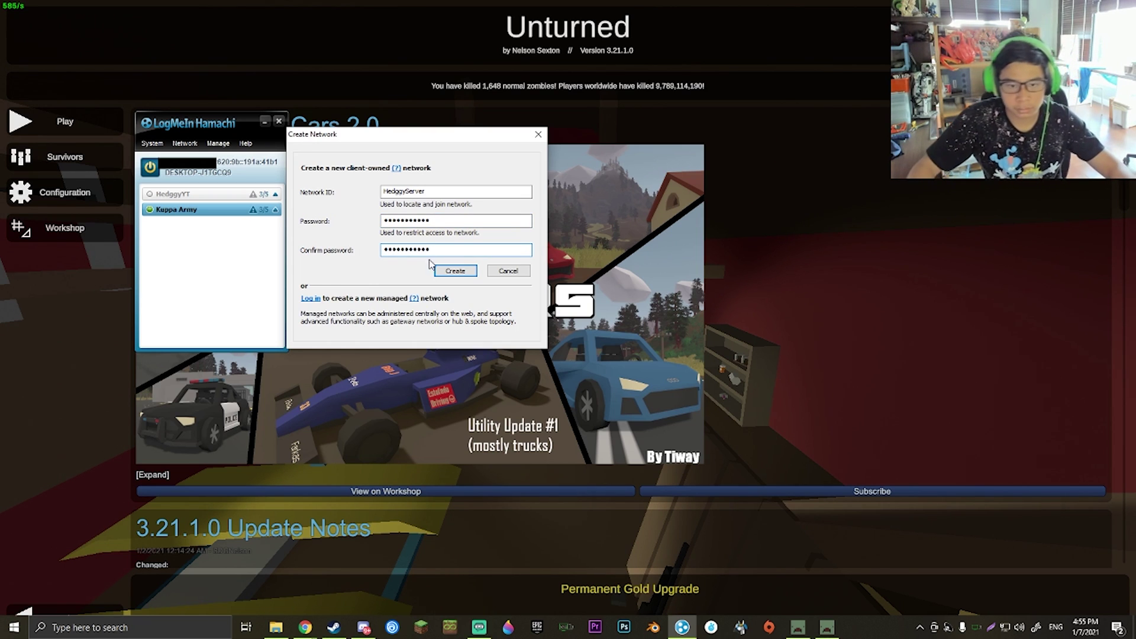
{"action": "left_click", "coordinate": [456, 271]}
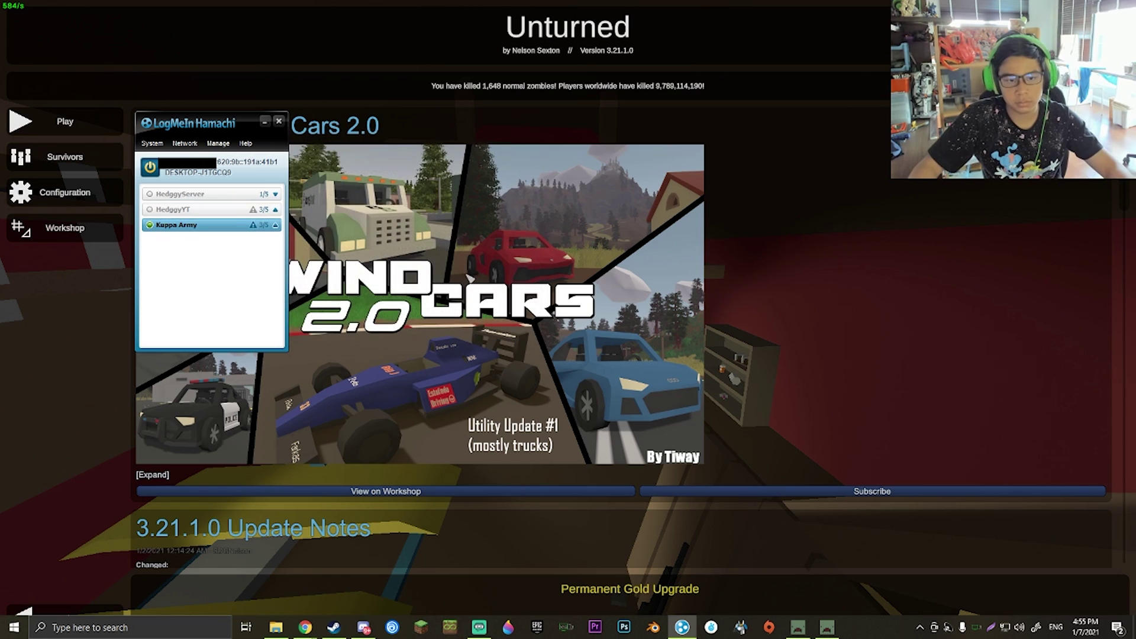
{"action": "right_click", "coordinate": [180, 198]}
{"action": "key", "text": "Escape"}
{"action": "double_click", "coordinate": [176, 200]}
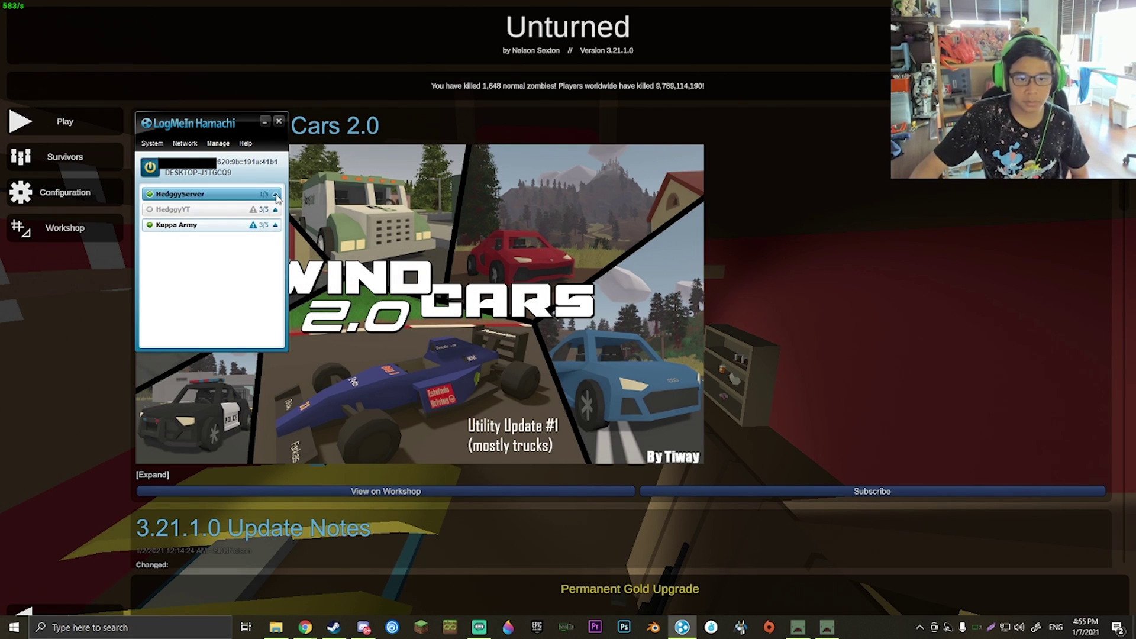
{"action": "double_click", "coordinate": [175, 201]}
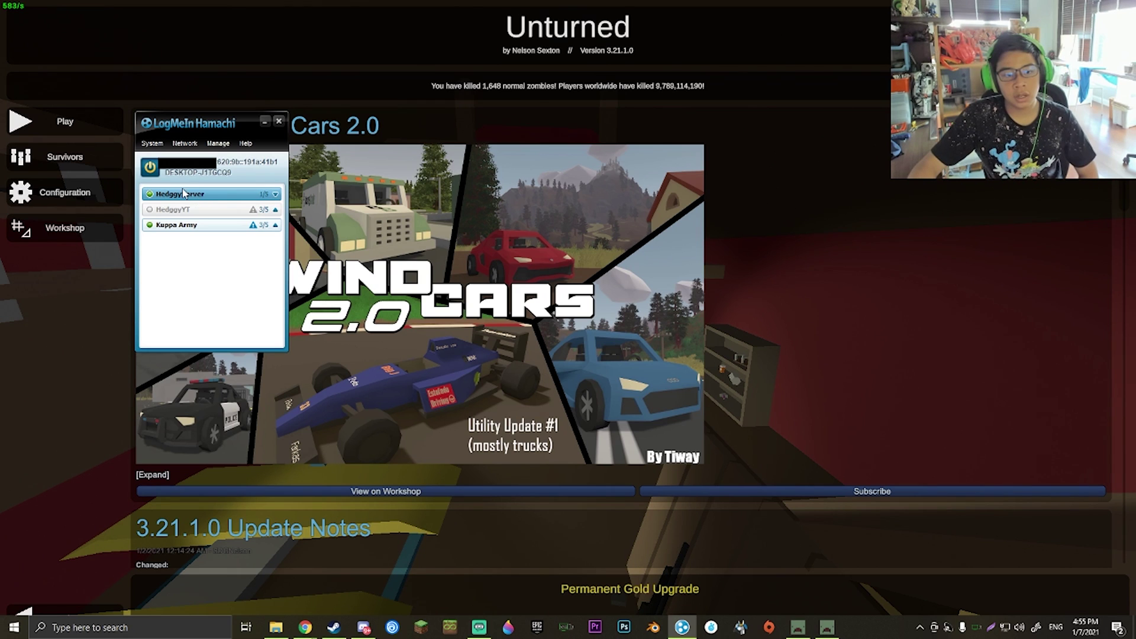
{"action": "mouse_move", "coordinate": [151, 197]}
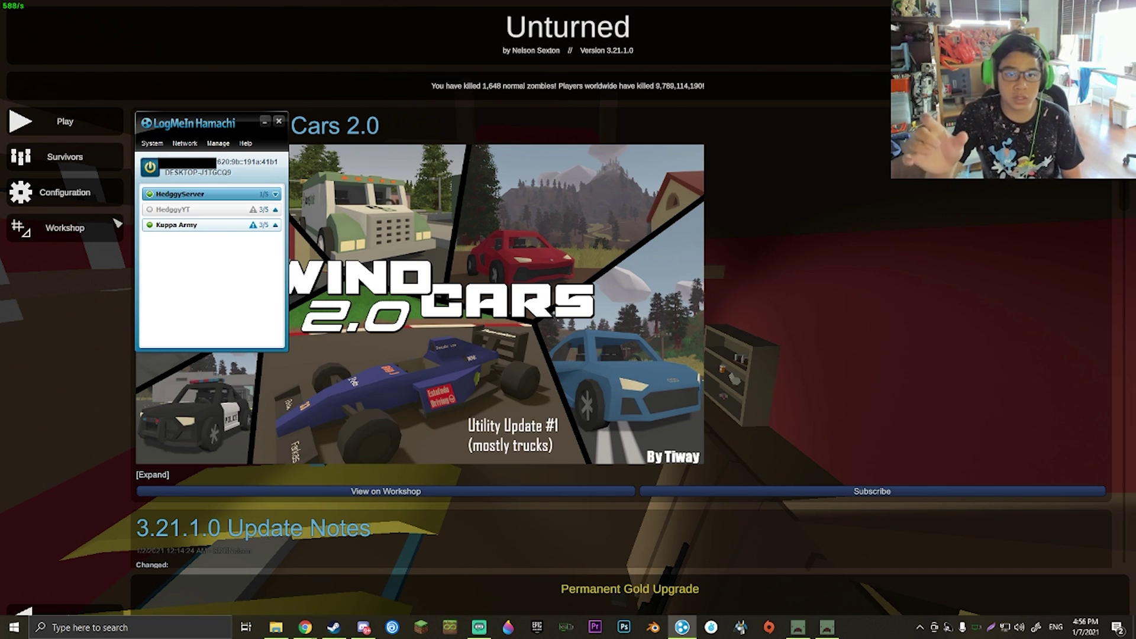
Return to Unturned and open the Play > Connect screen showing port 27015
{"action": "left_click", "coordinate": [88, 122]}
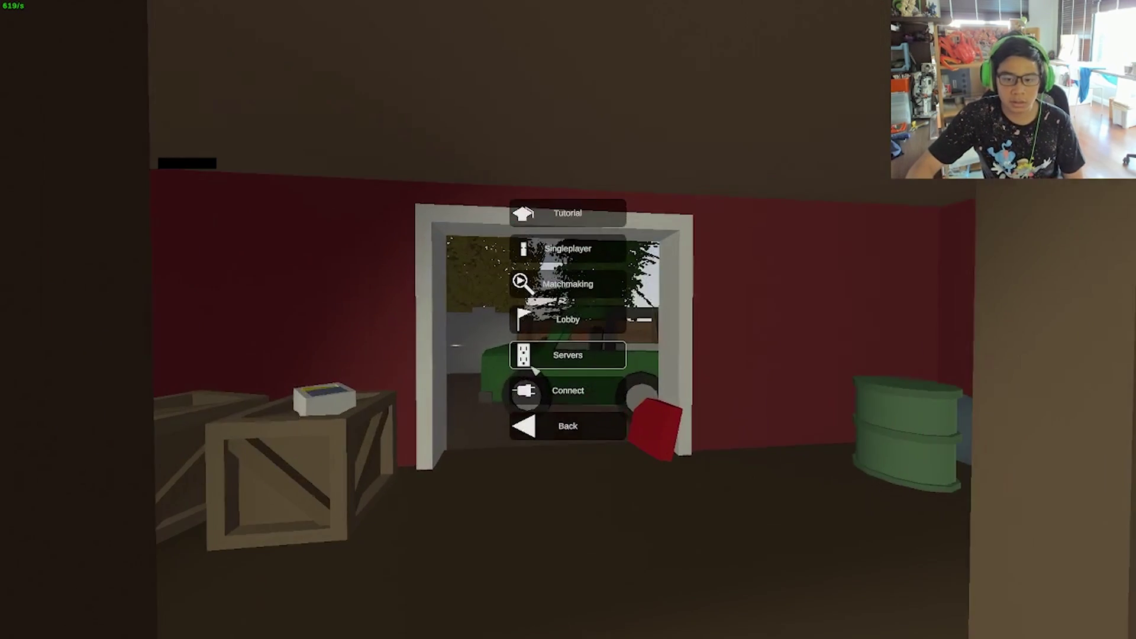
{"action": "left_click", "coordinate": [569, 385]}
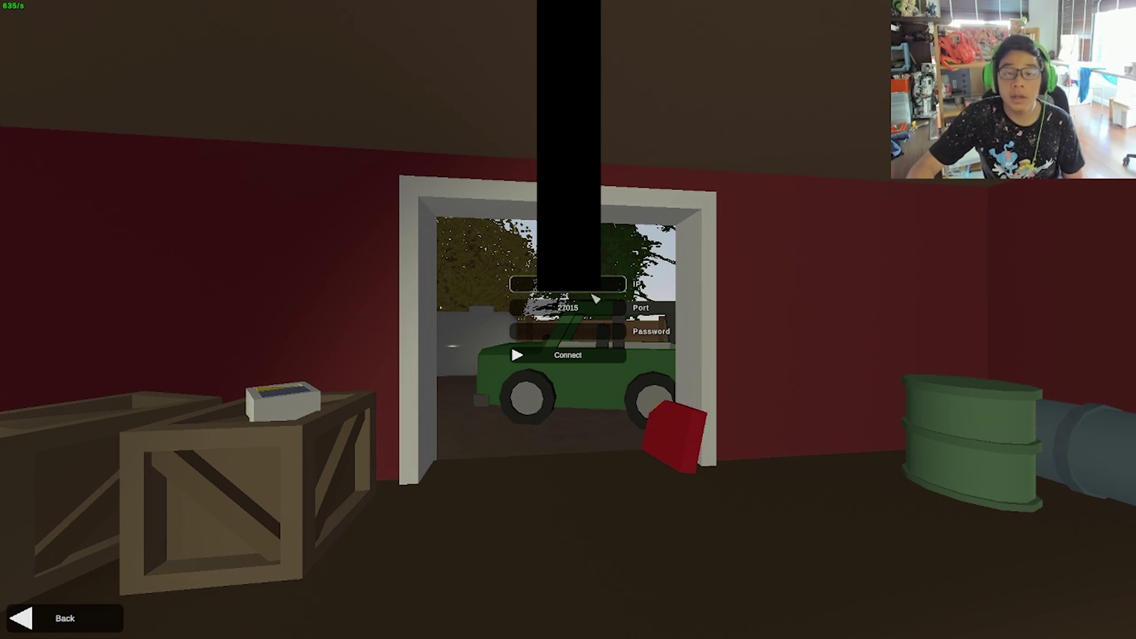